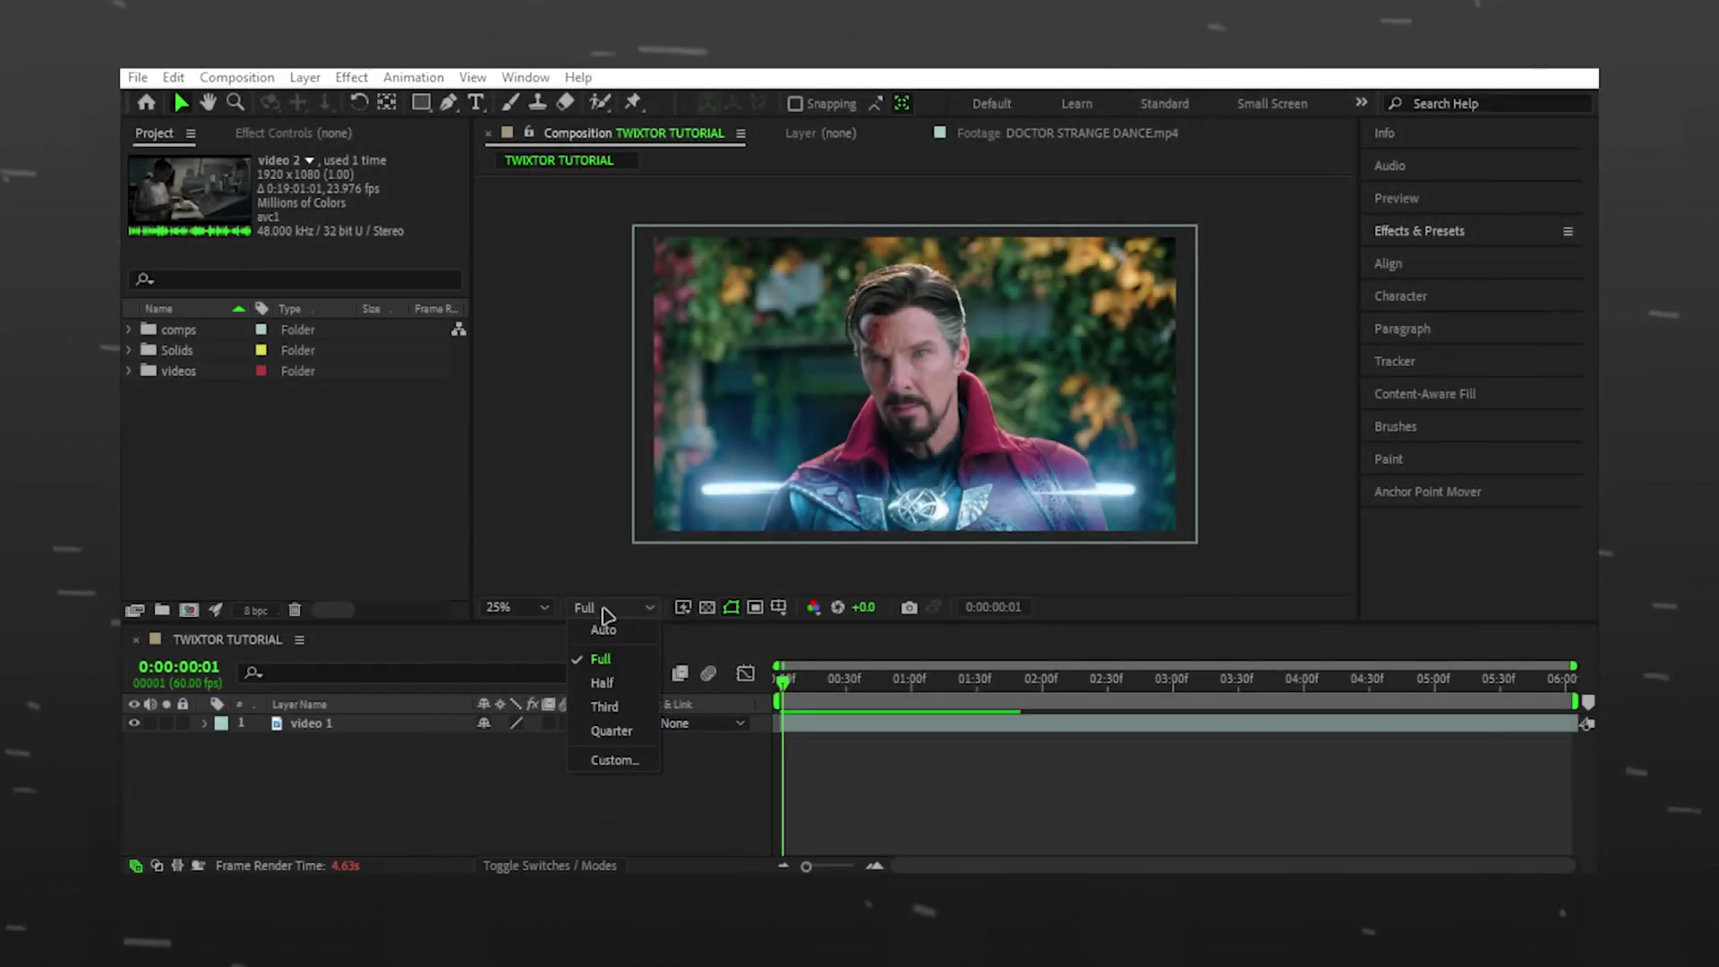
- Set the preview resolution to Quarter and select the video 1 layer
left_click(611, 731)
left_click(468, 773)
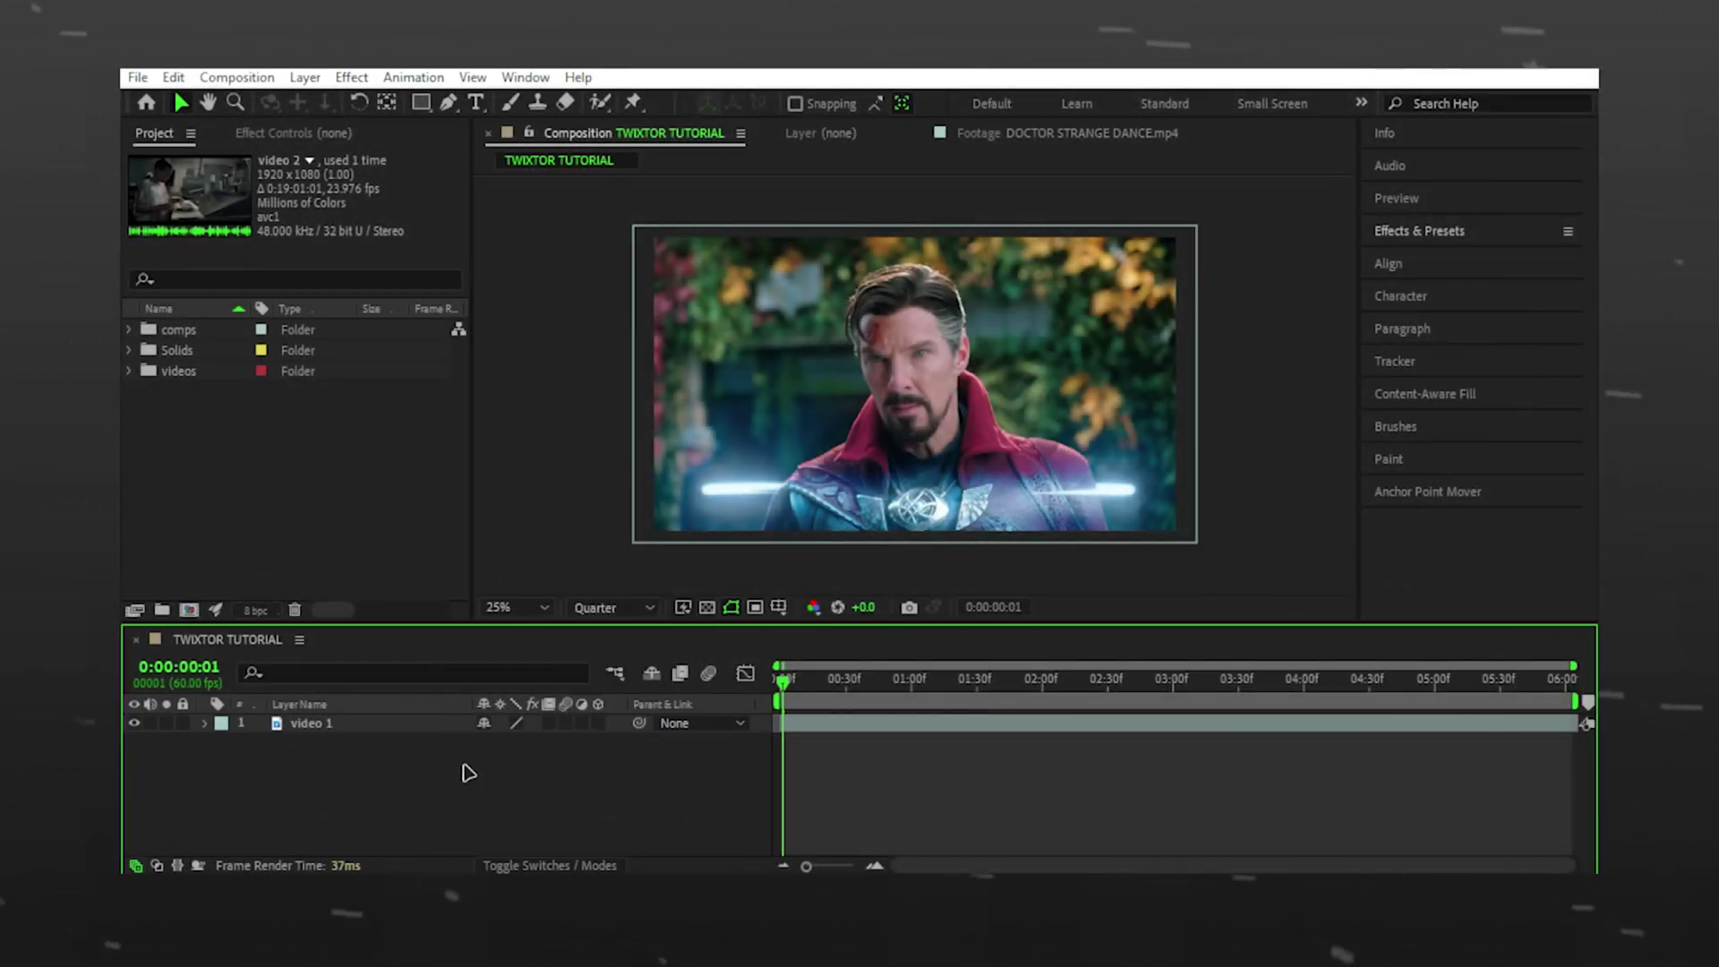
left_click(407, 731)
- Apply Twixtor to video 1 from the quick effect search and show its settings
key("ctrl+space")
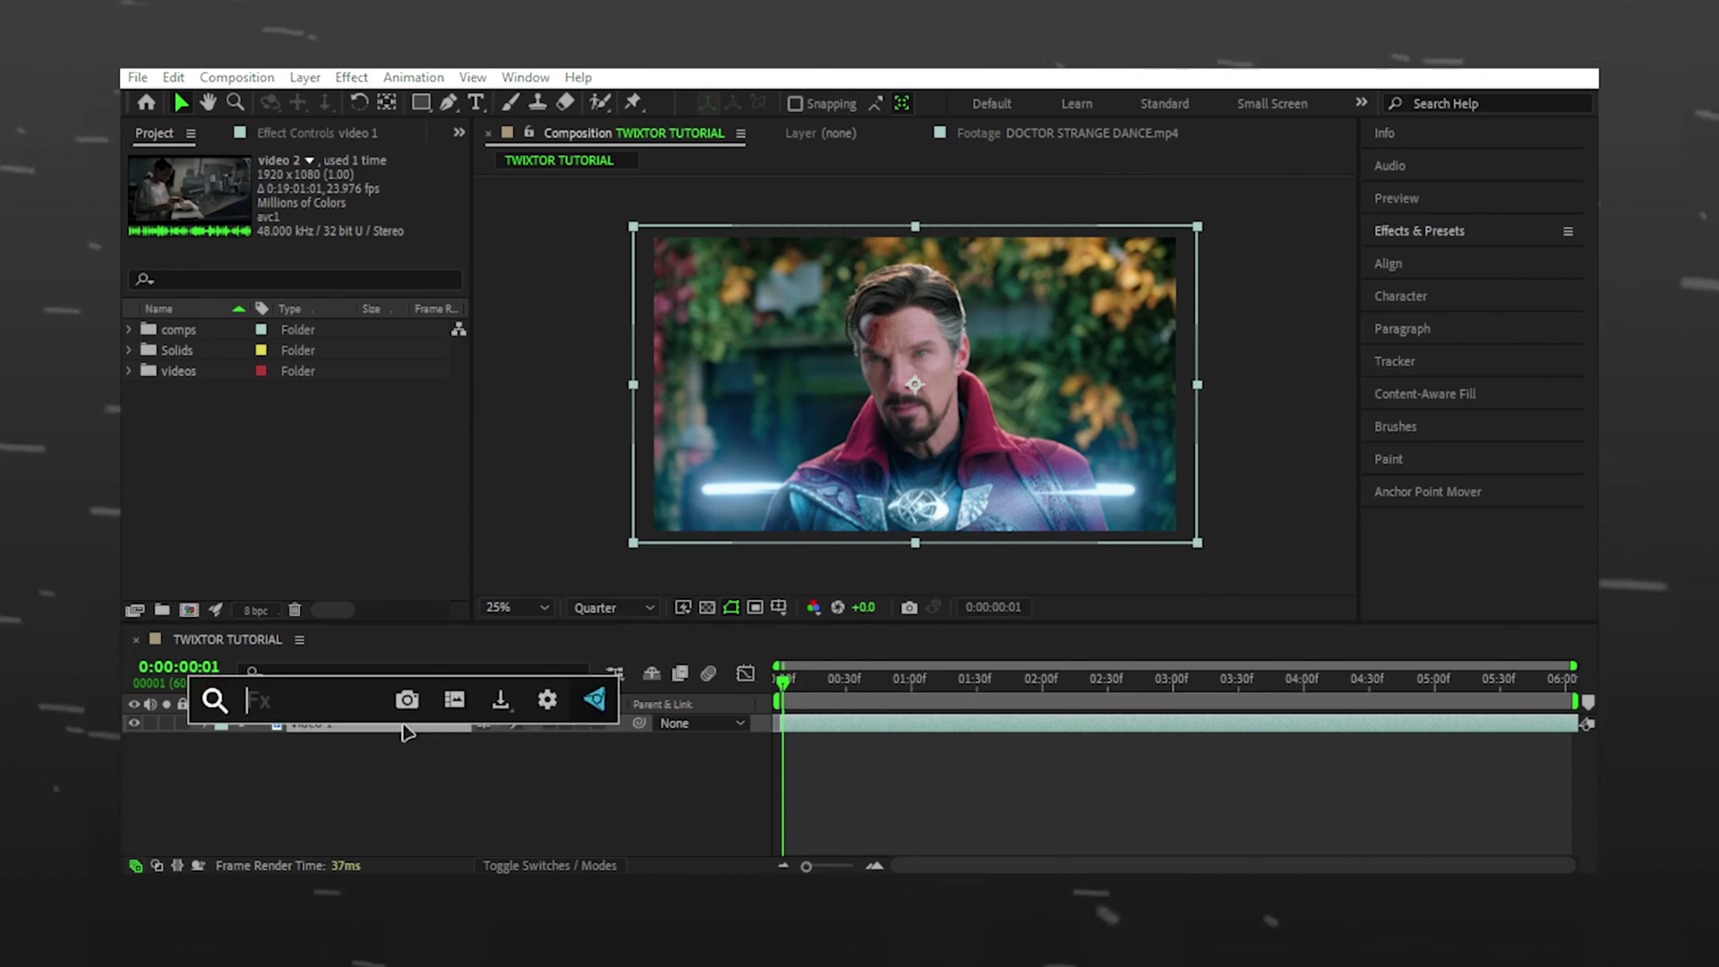
type("twix")
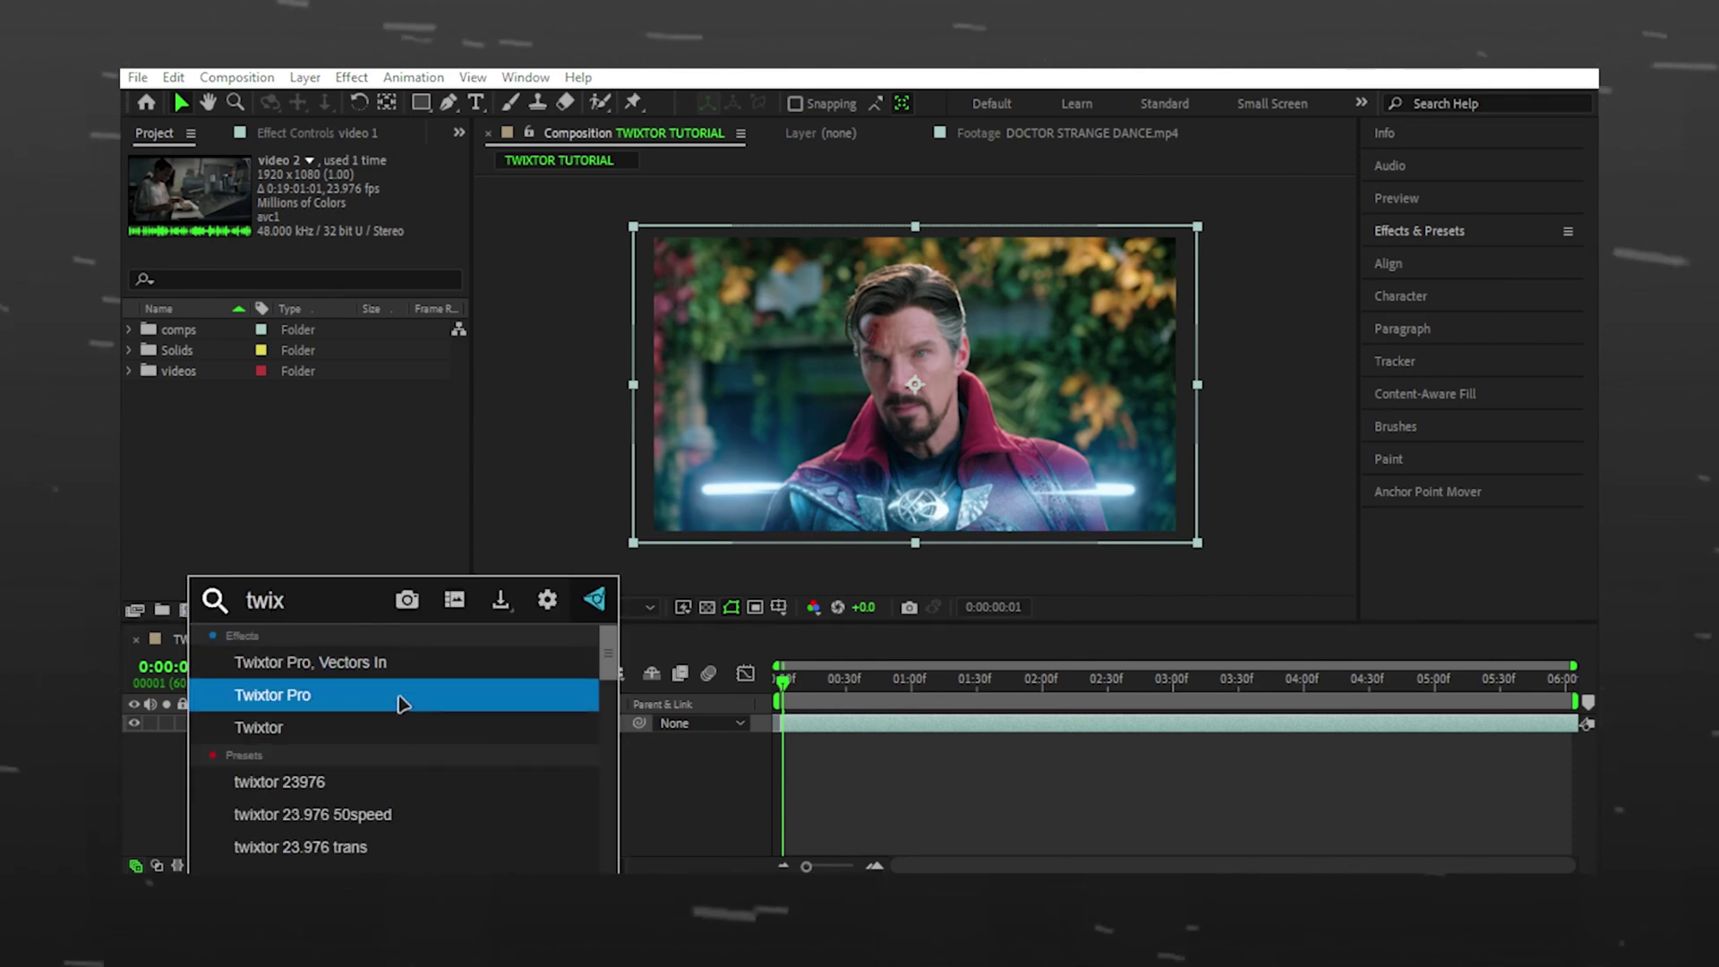
left_click(335, 728)
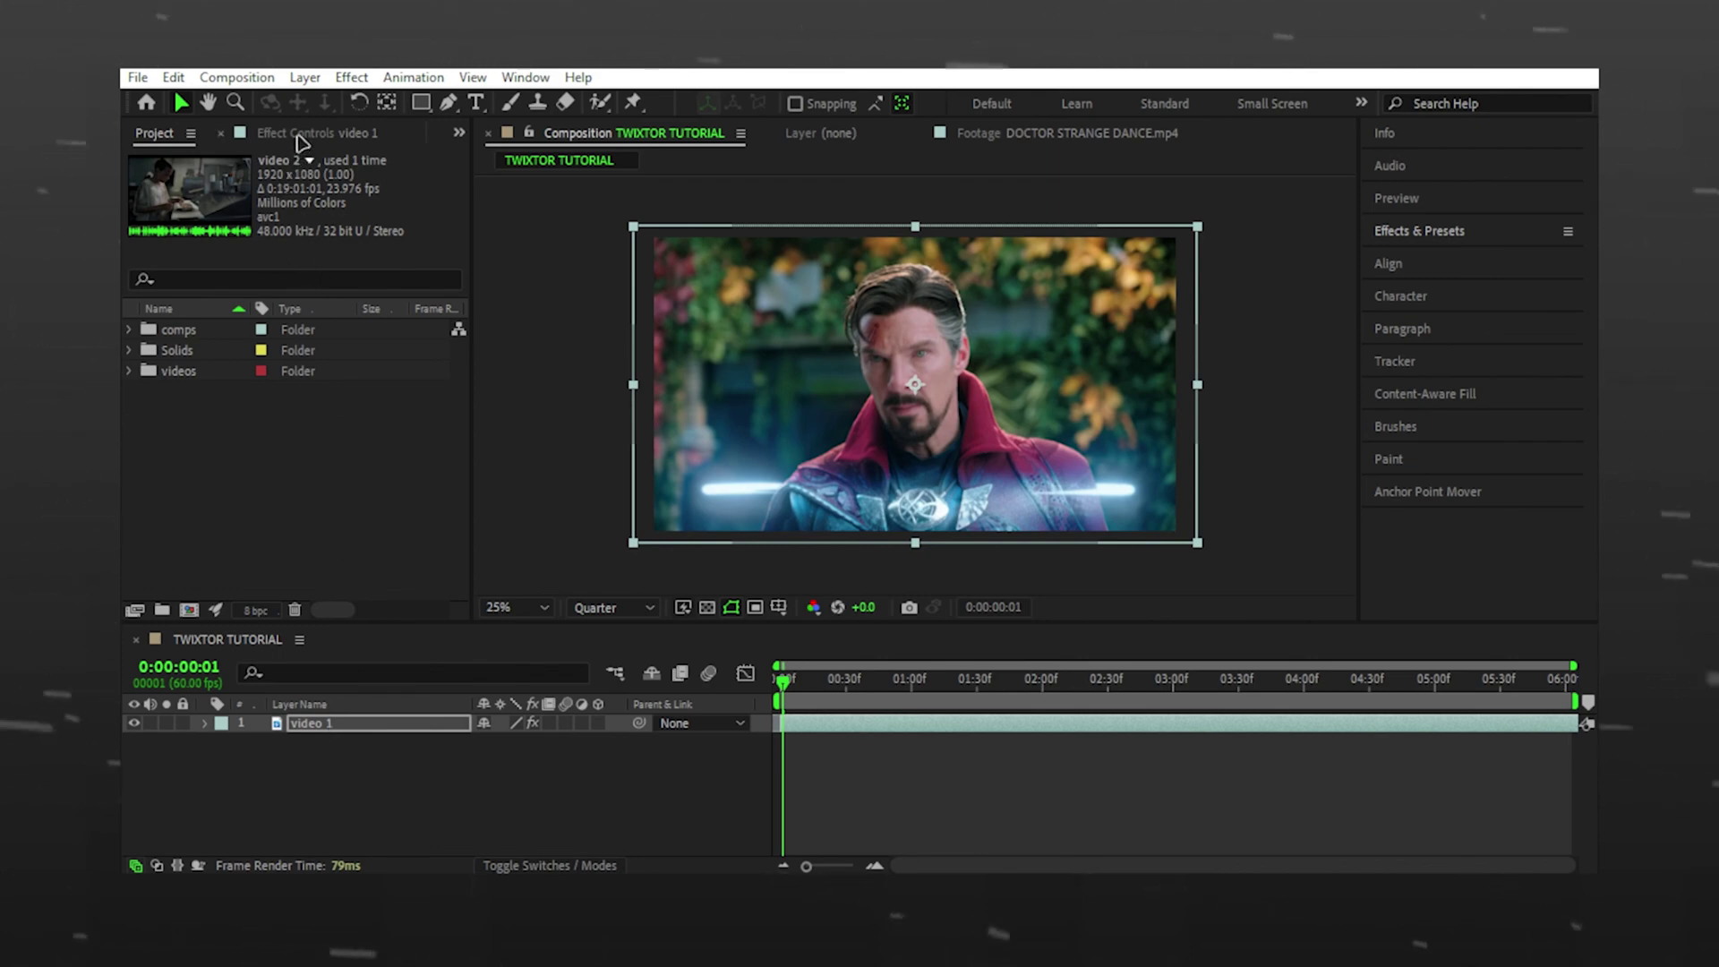
left_click(301, 135)
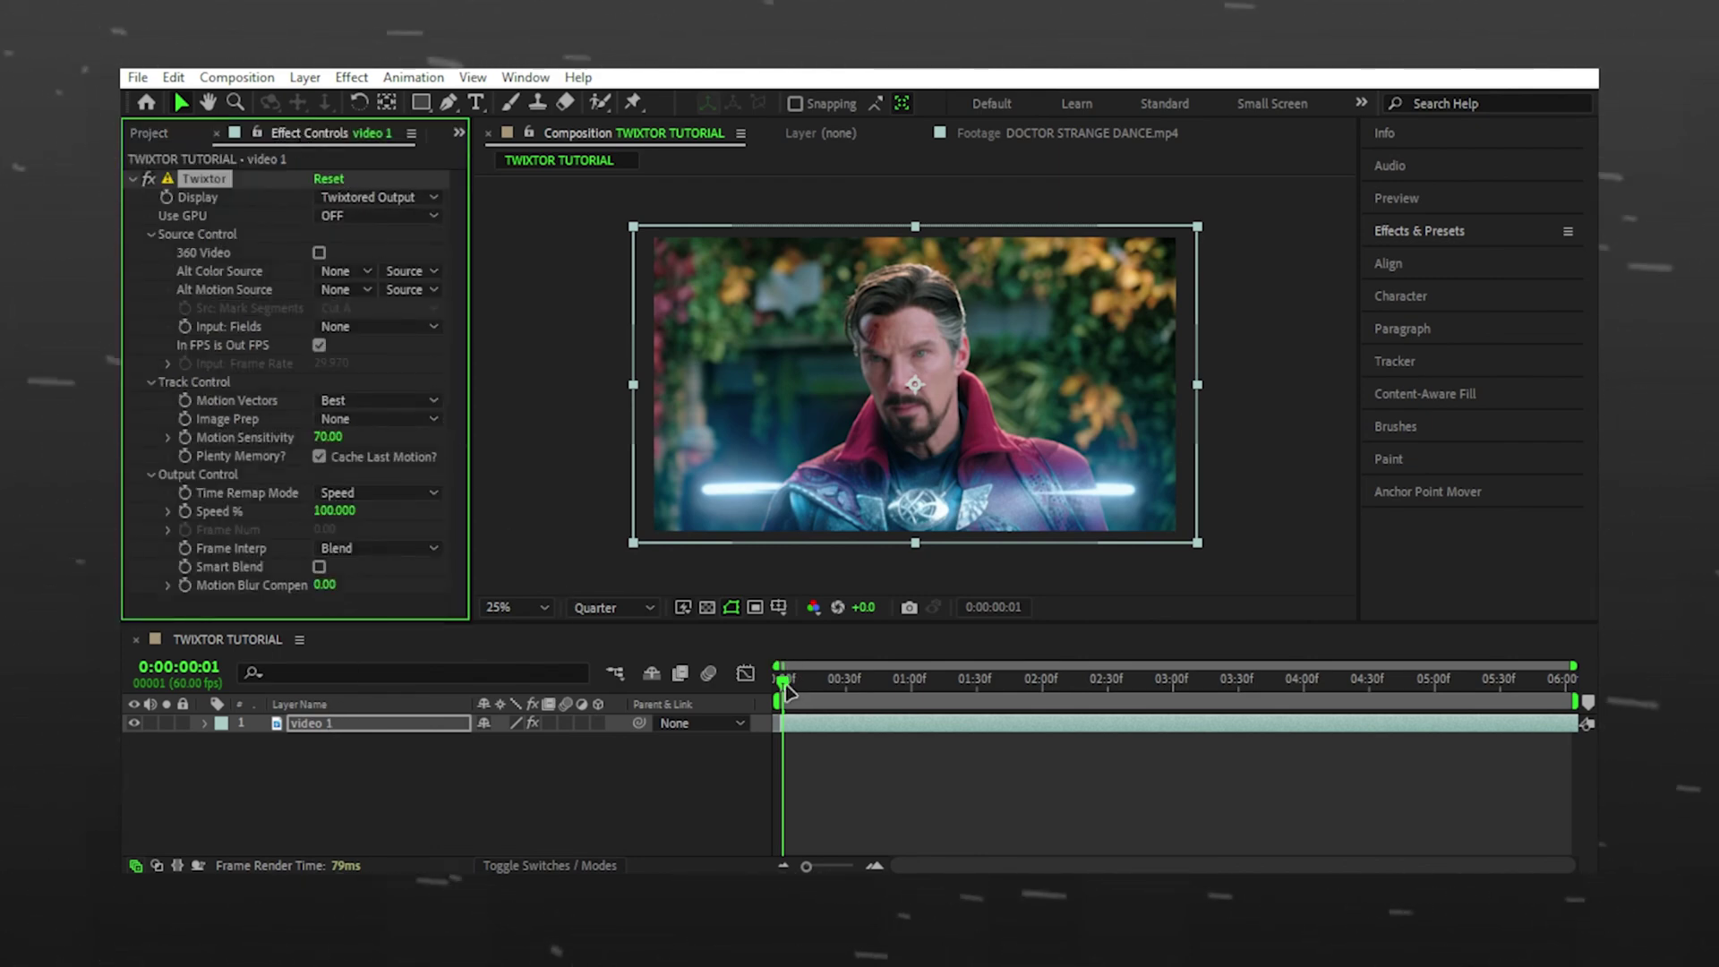
- Keyframe Twixtor Speed % at 180 on frame 39 and 20 on frame 53
left_click_drag(785, 678, 782, 710)
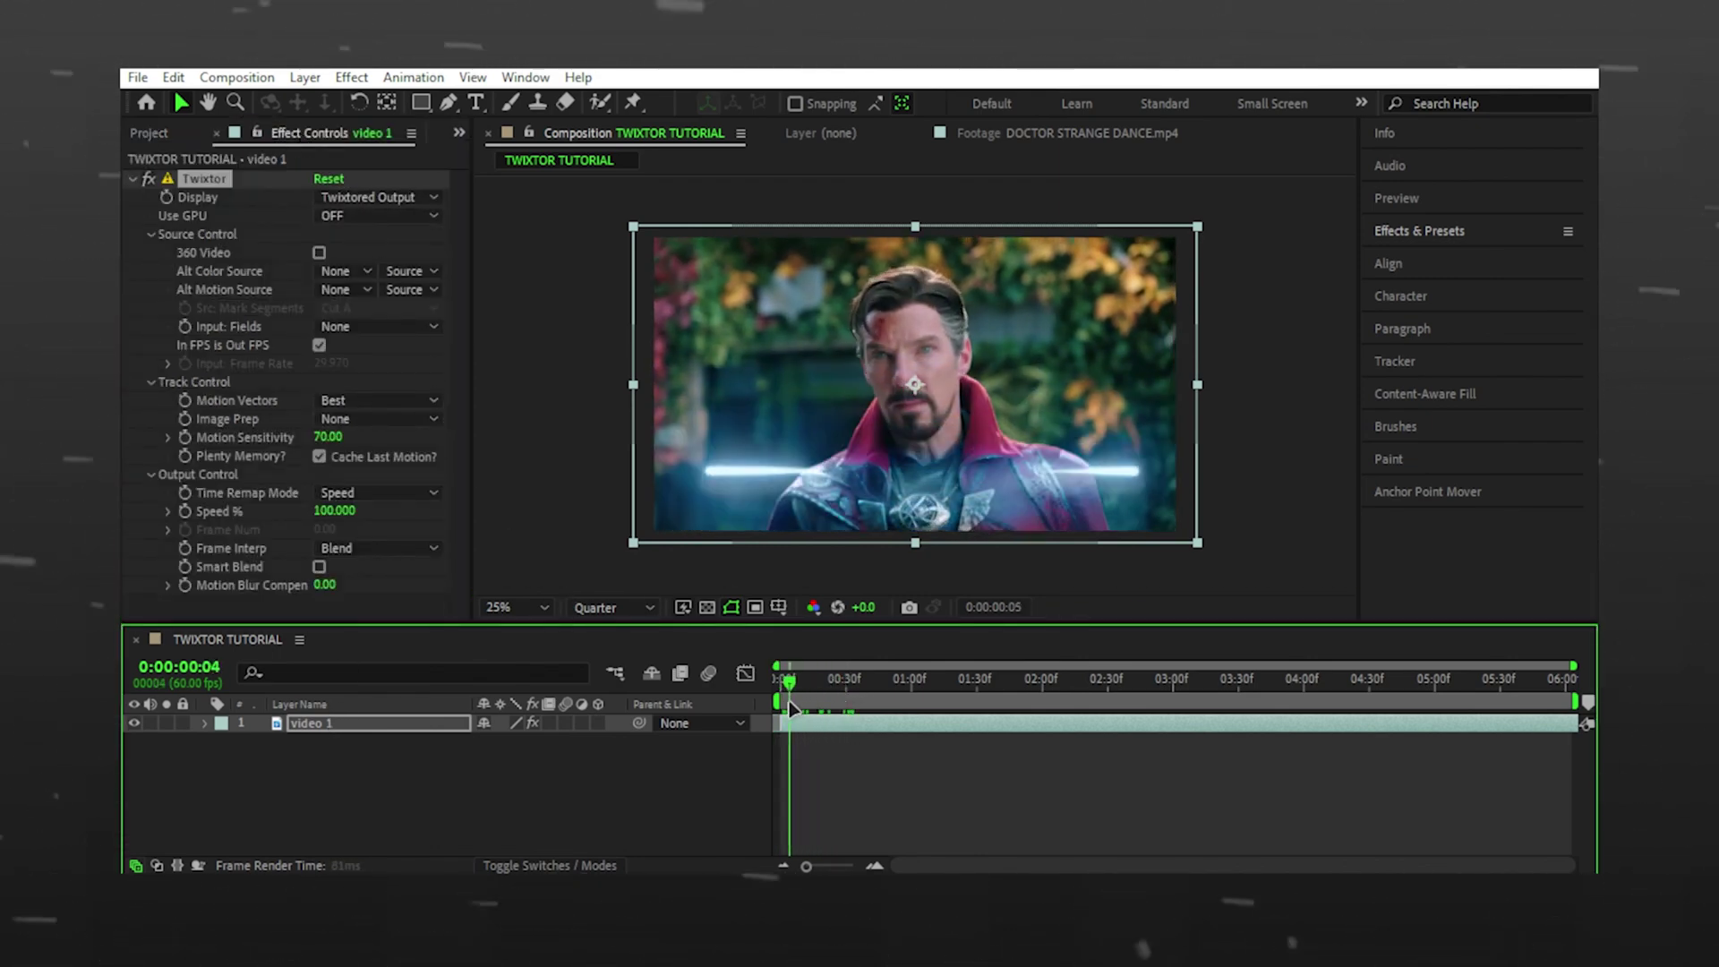
left_click_drag(784, 679, 866, 678)
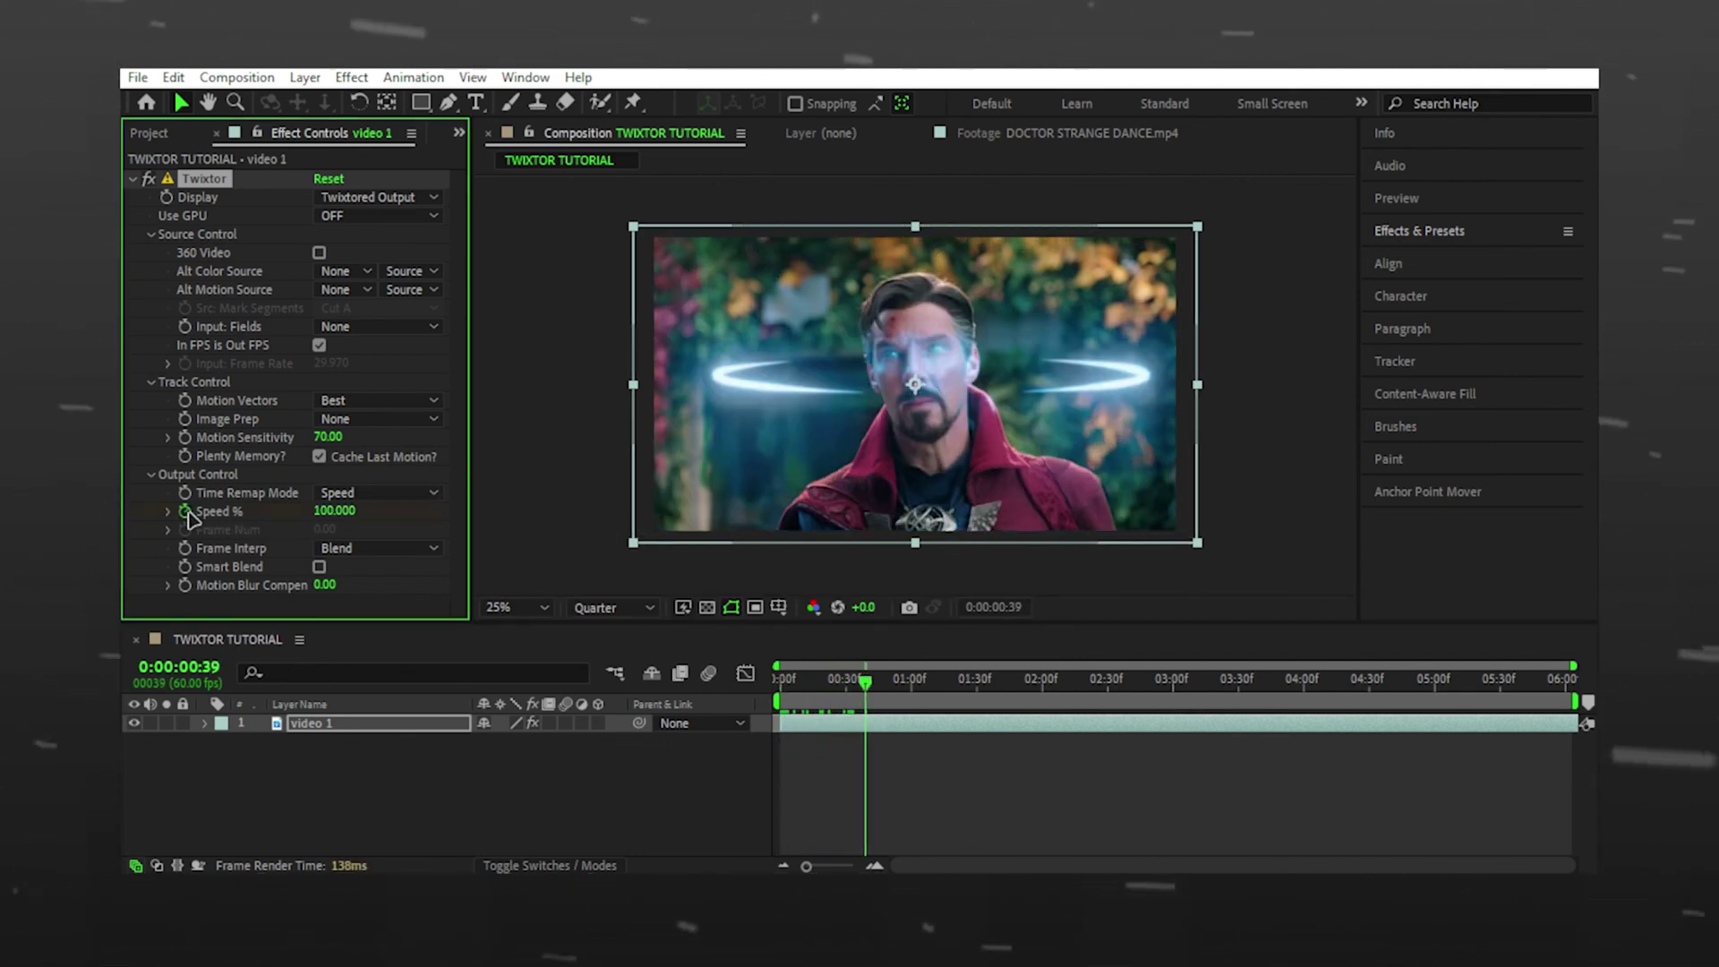
left_click(333, 511)
type("180")
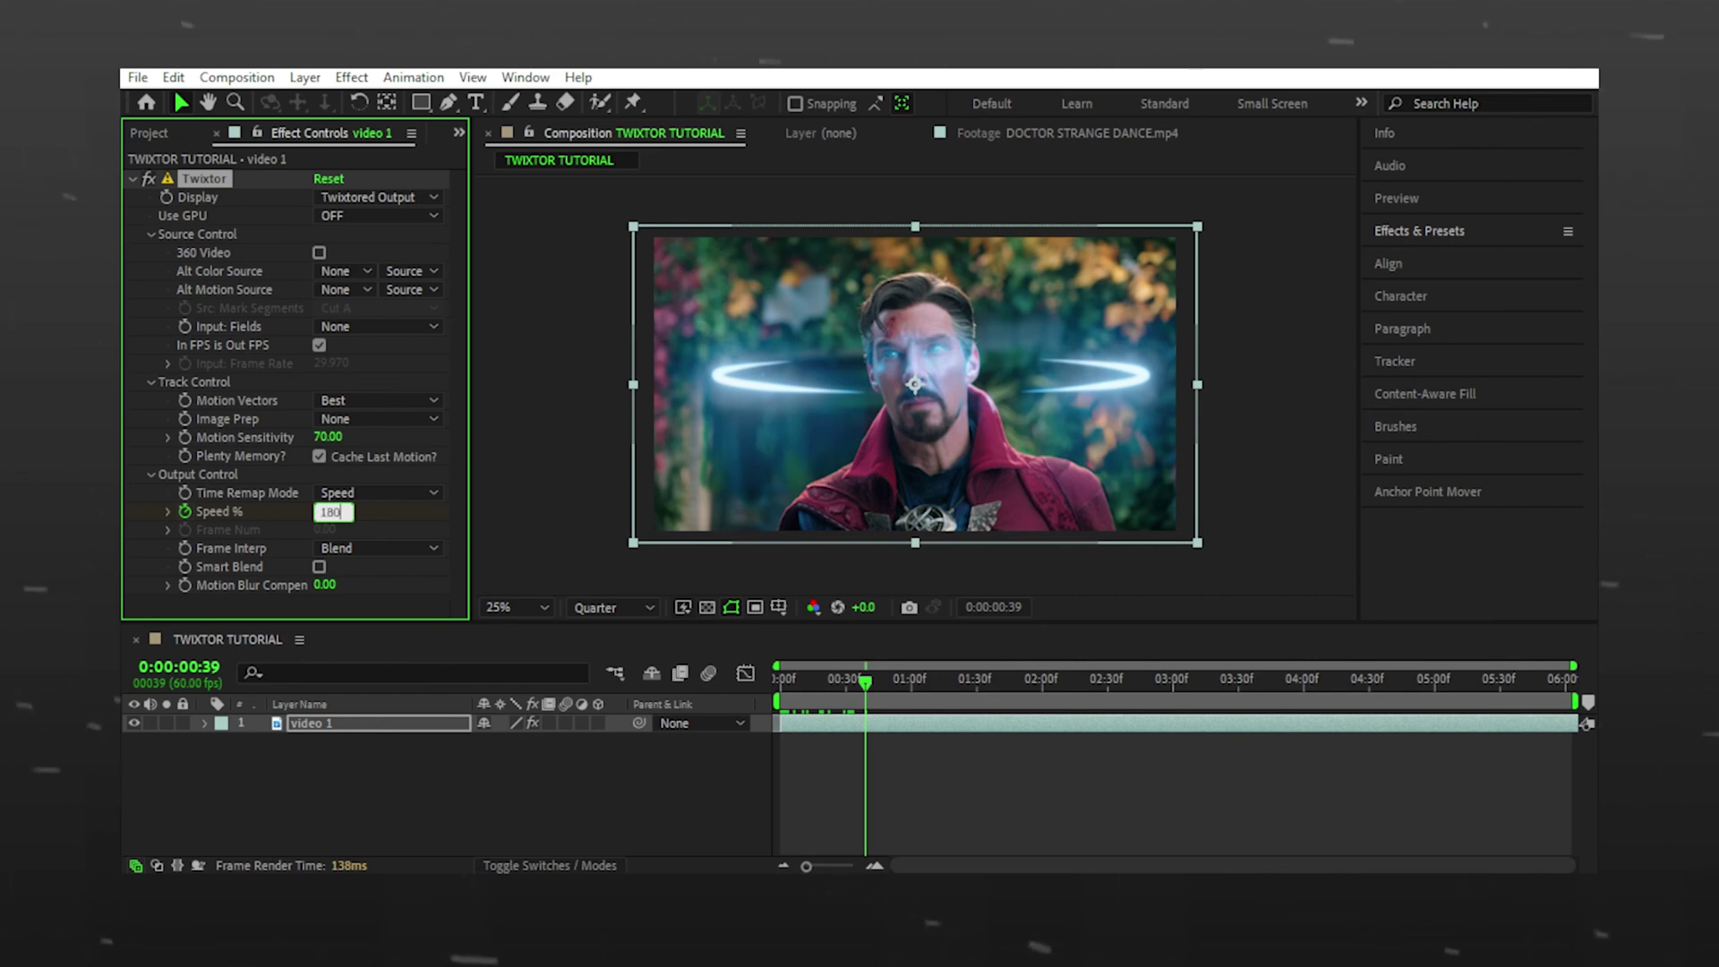
key("Return")
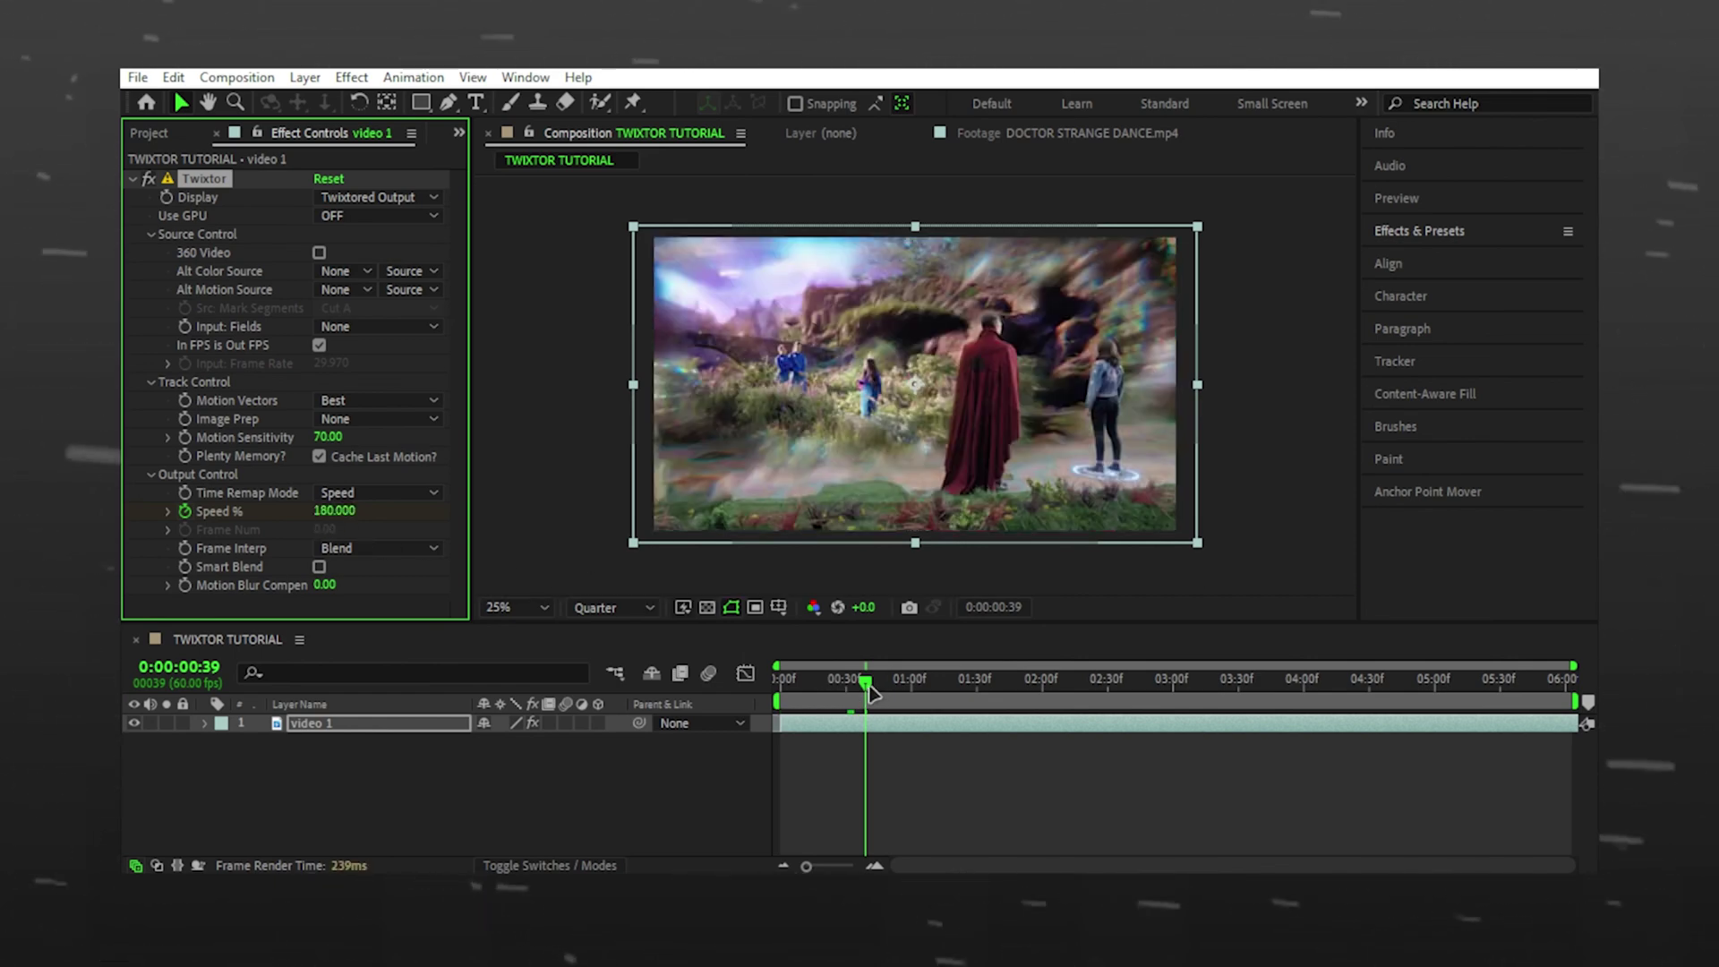
left_click(897, 678)
left_click(331, 512)
type("20.000")
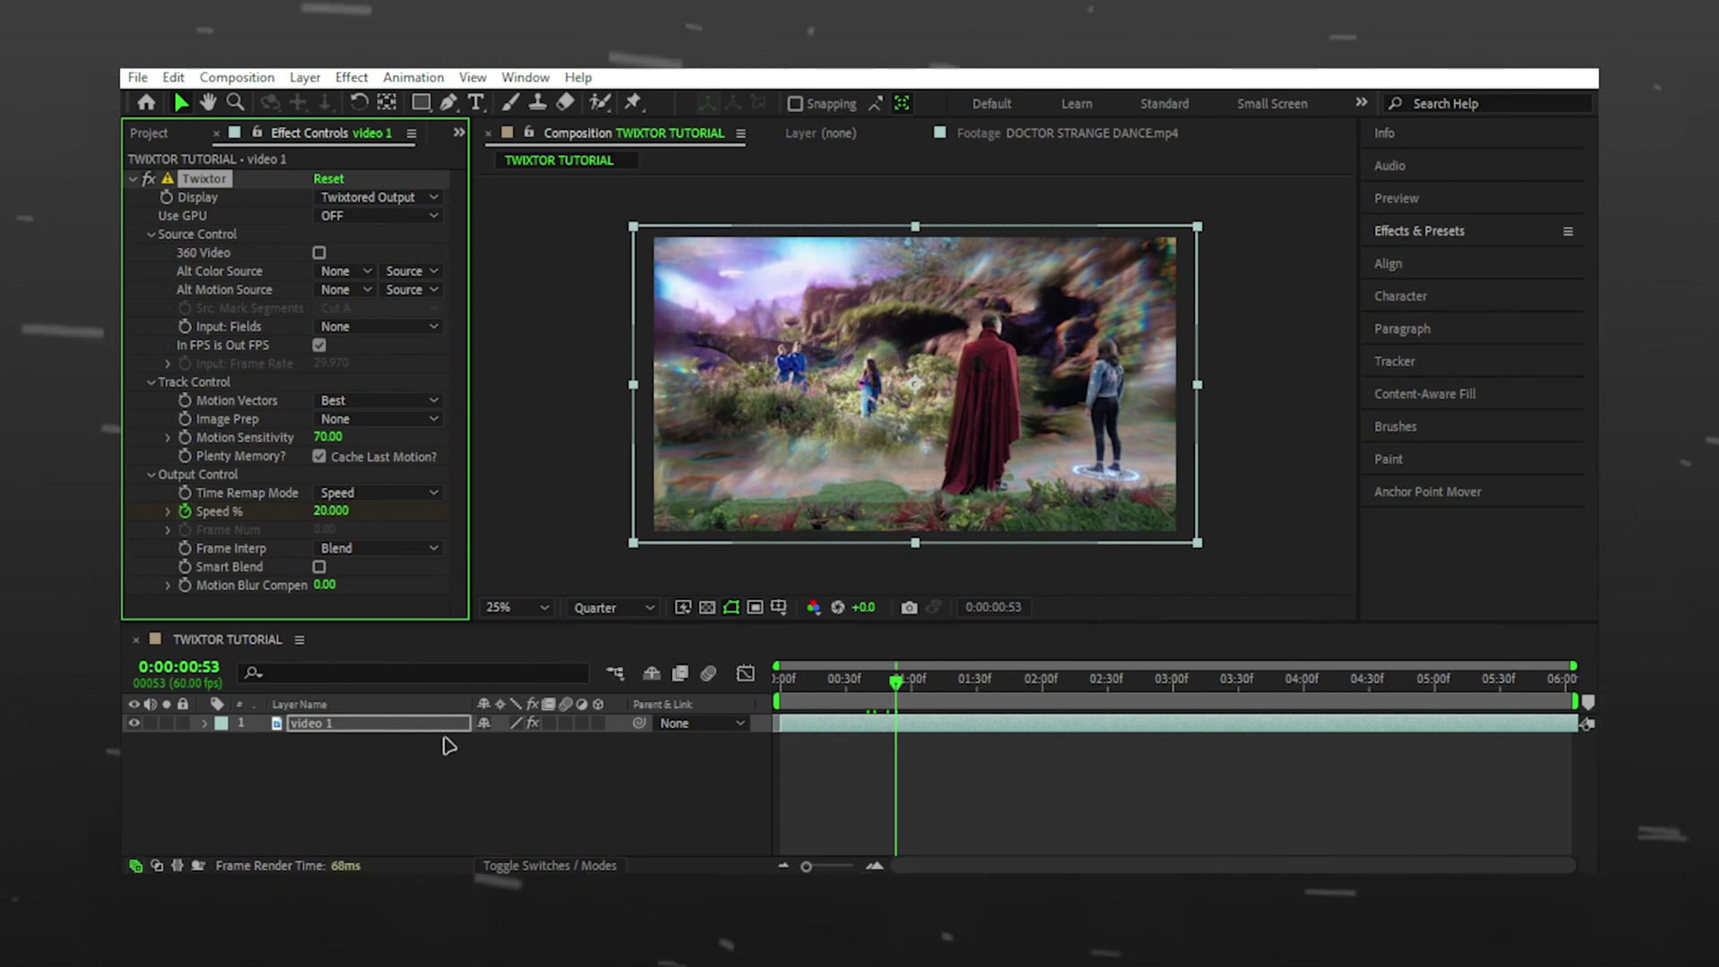
- Reveal the Speed % keyframes, shift one earlier, and check the ramp at frame 59
key("u")
left_click_drag(896, 762, 814, 762)
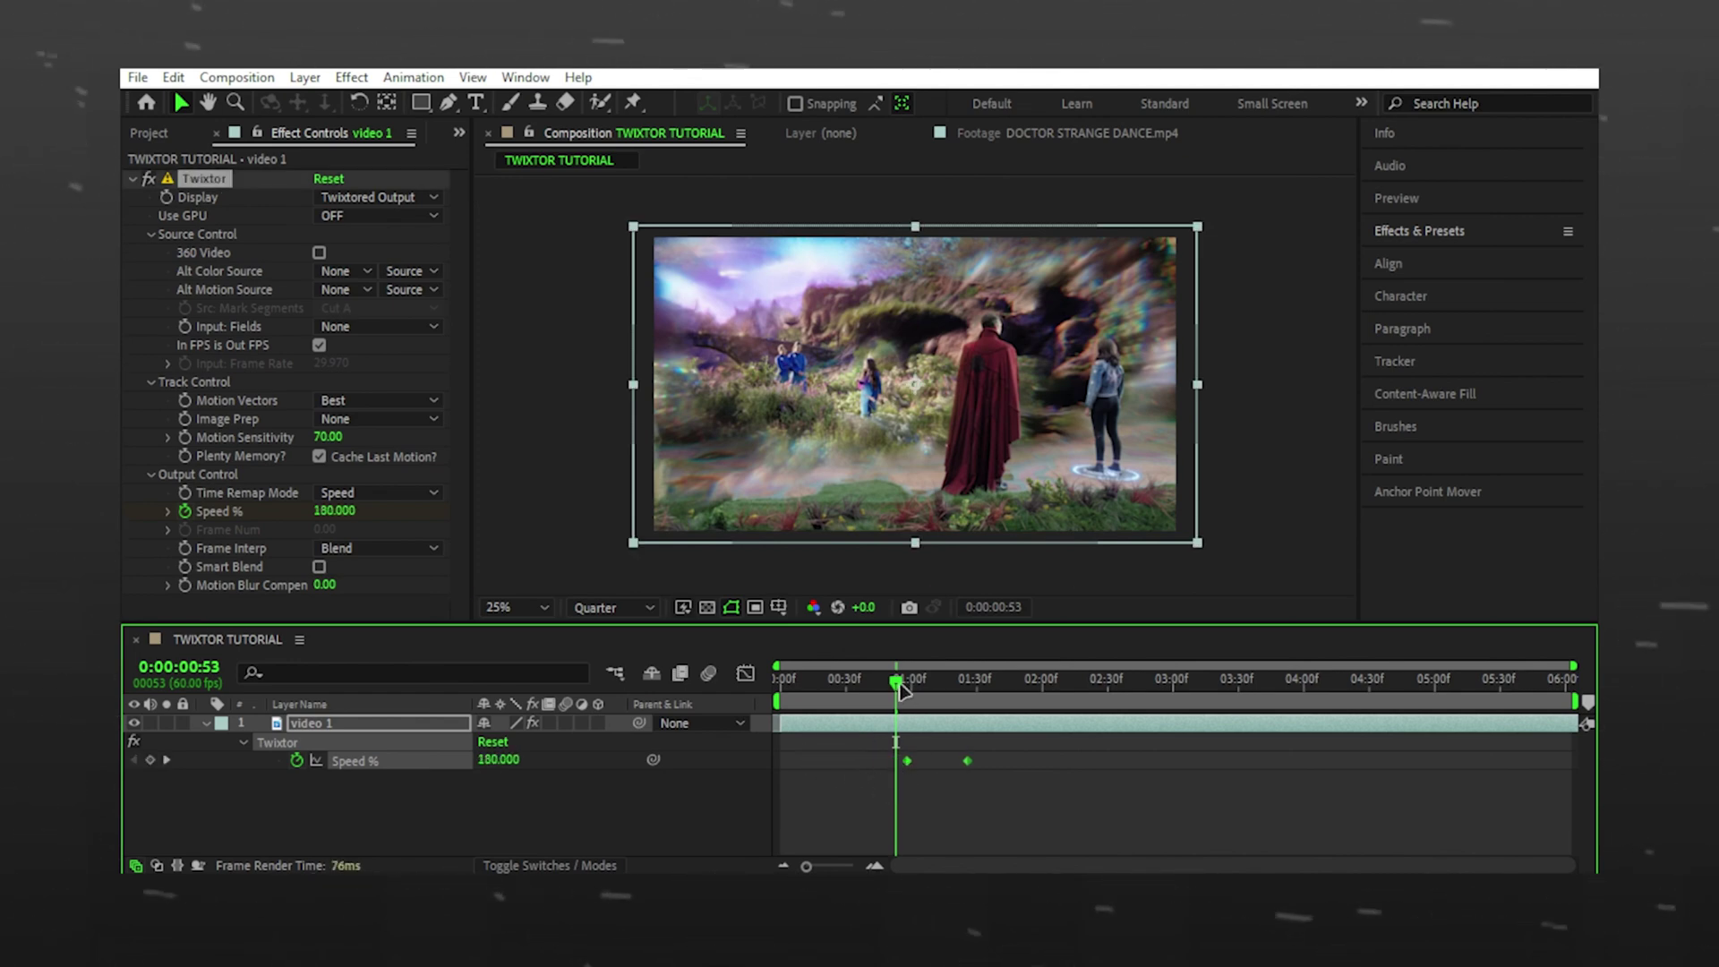
left_click_drag(889, 681, 911, 682)
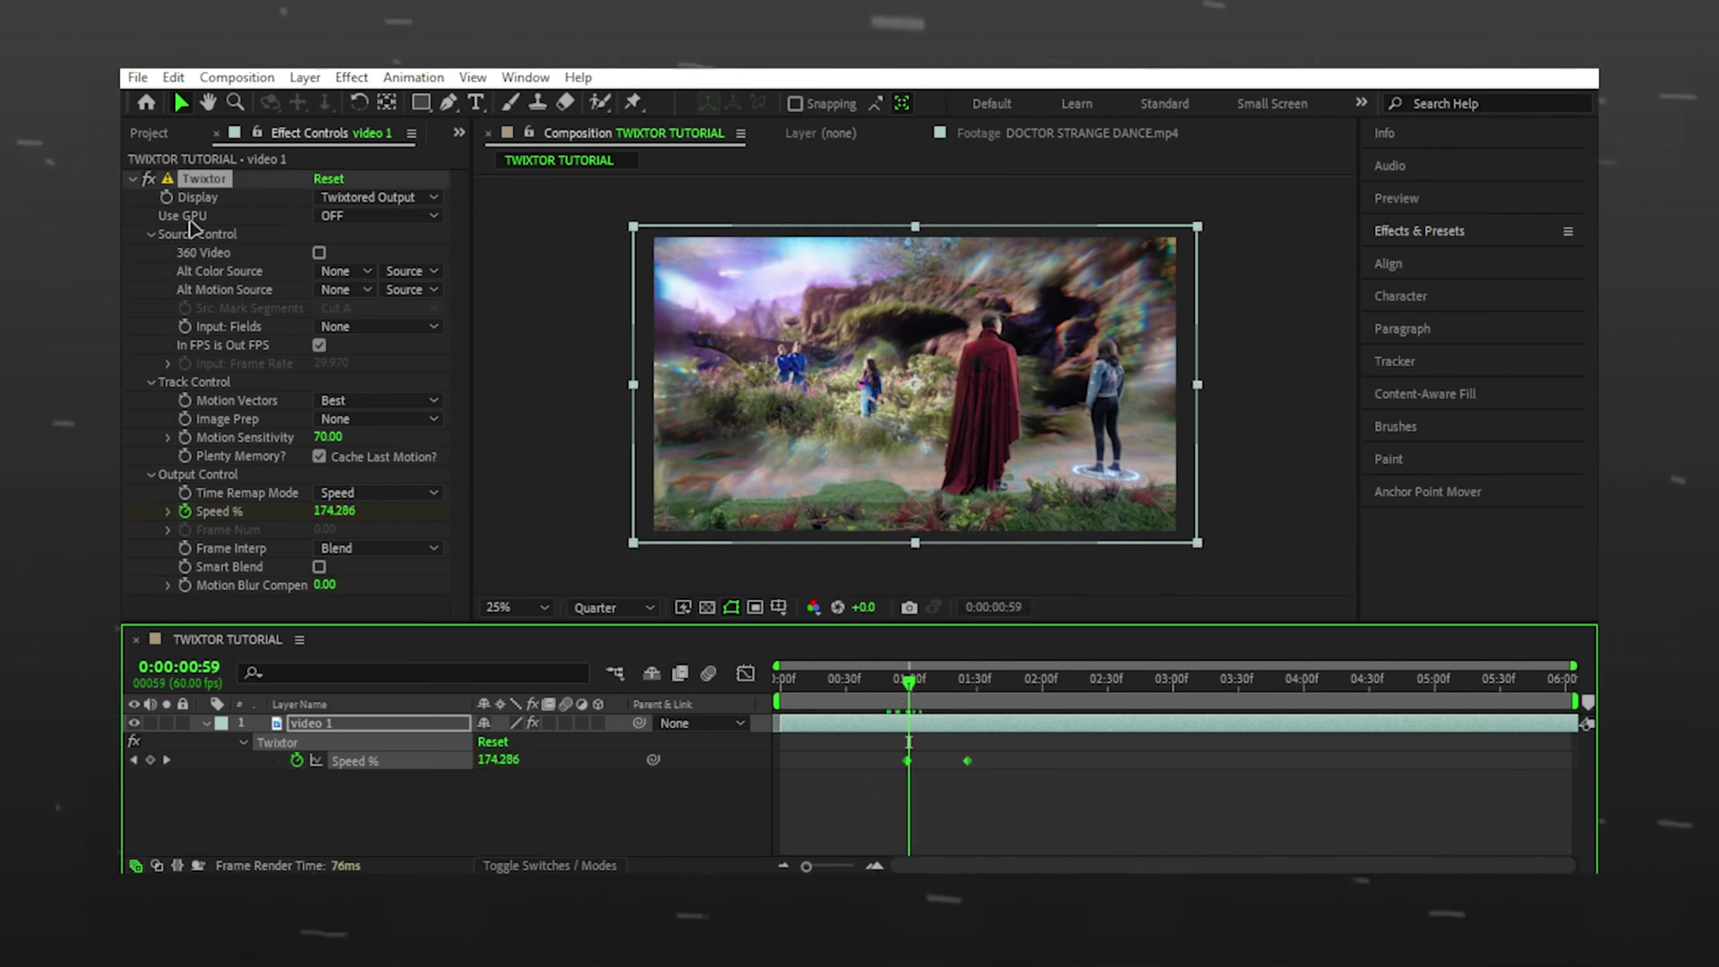
left_click(208, 185)
- Delete the Twixtor effect and pre-compose video 1 into a composition named '1'
key("Delete")
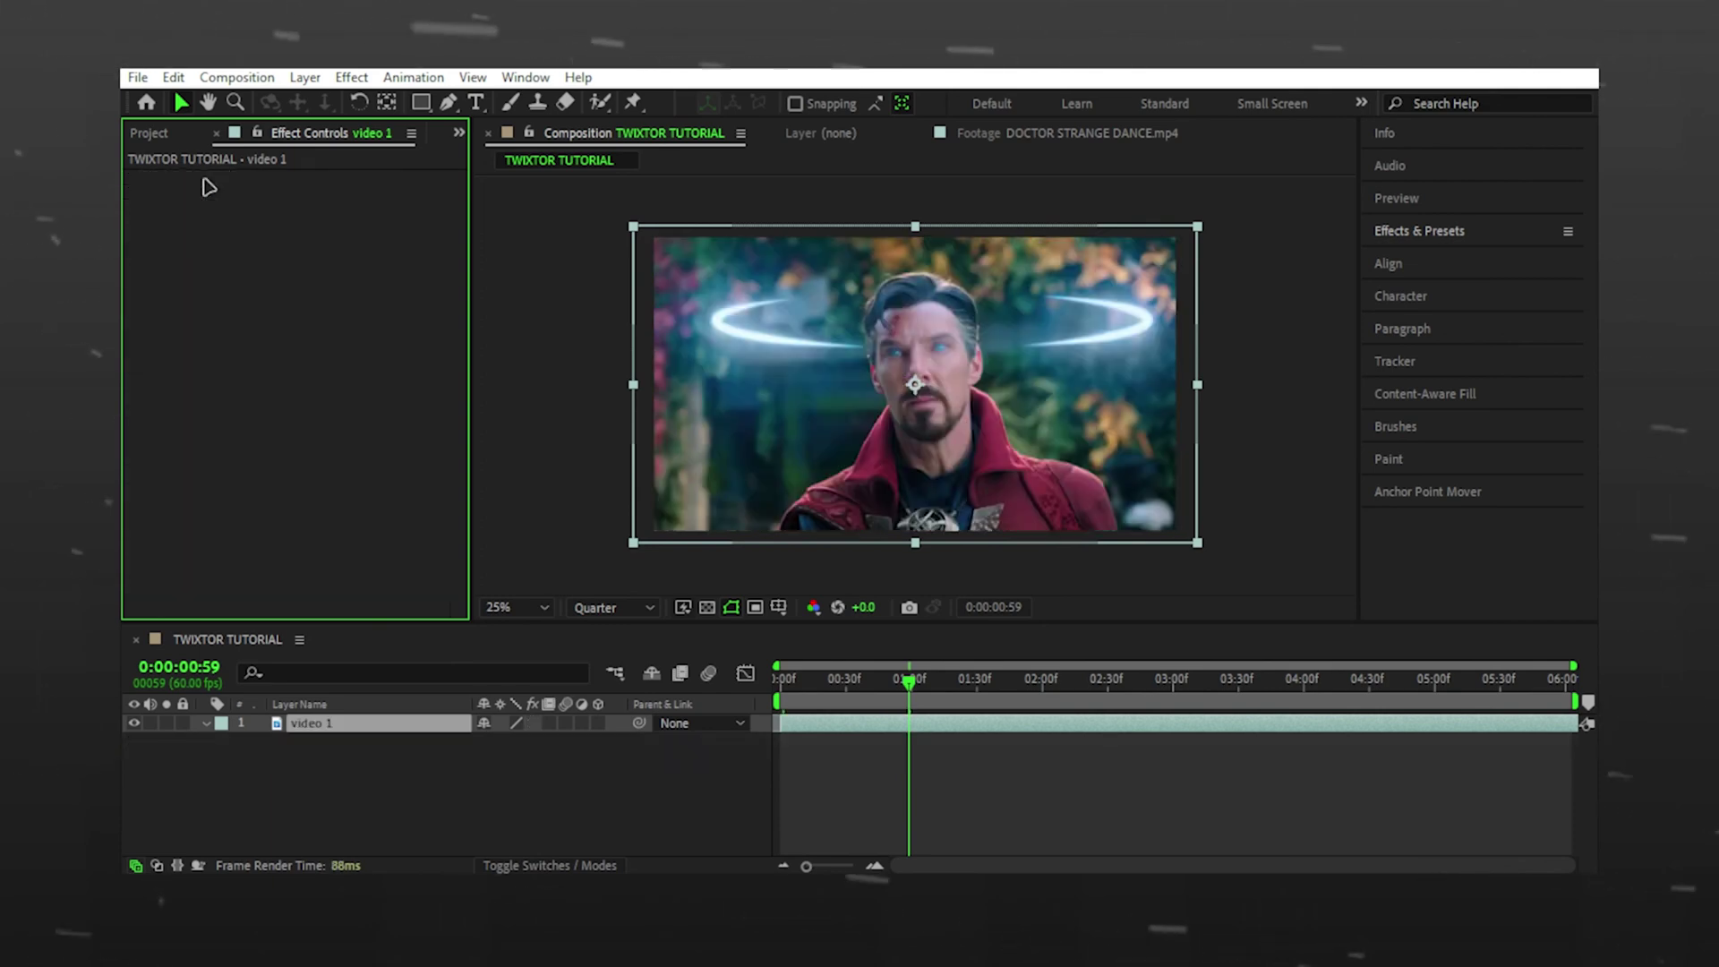
left_click(782, 681)
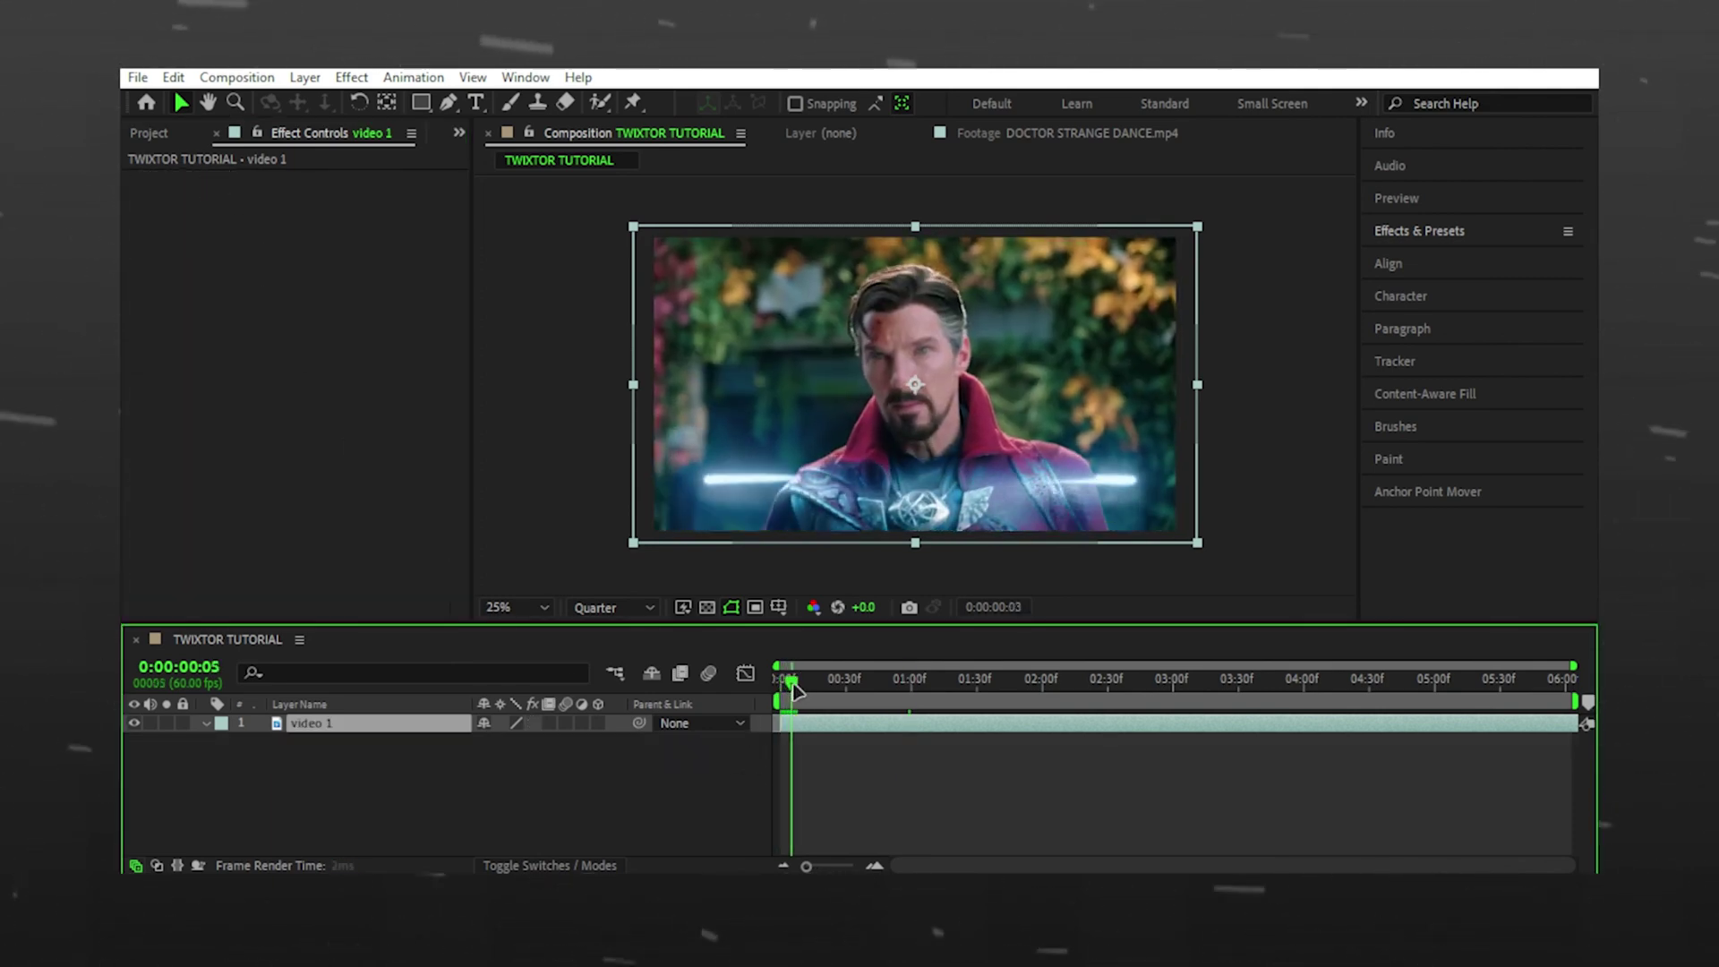
right_click(438, 729)
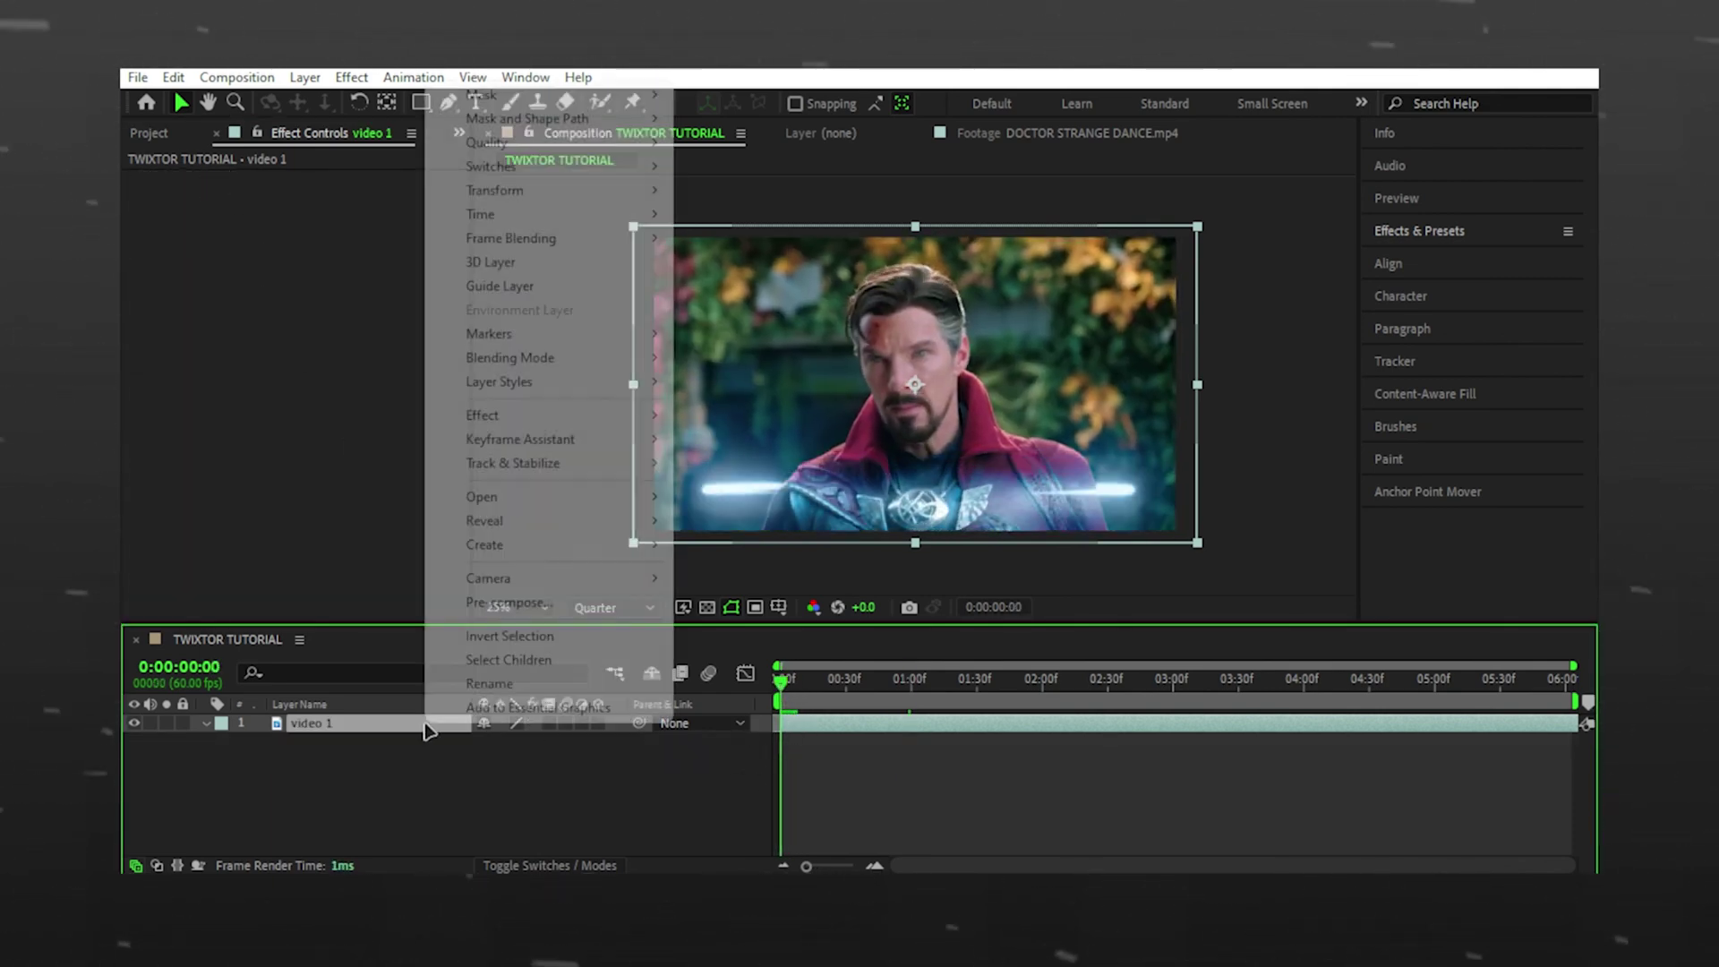
left_click(508, 607)
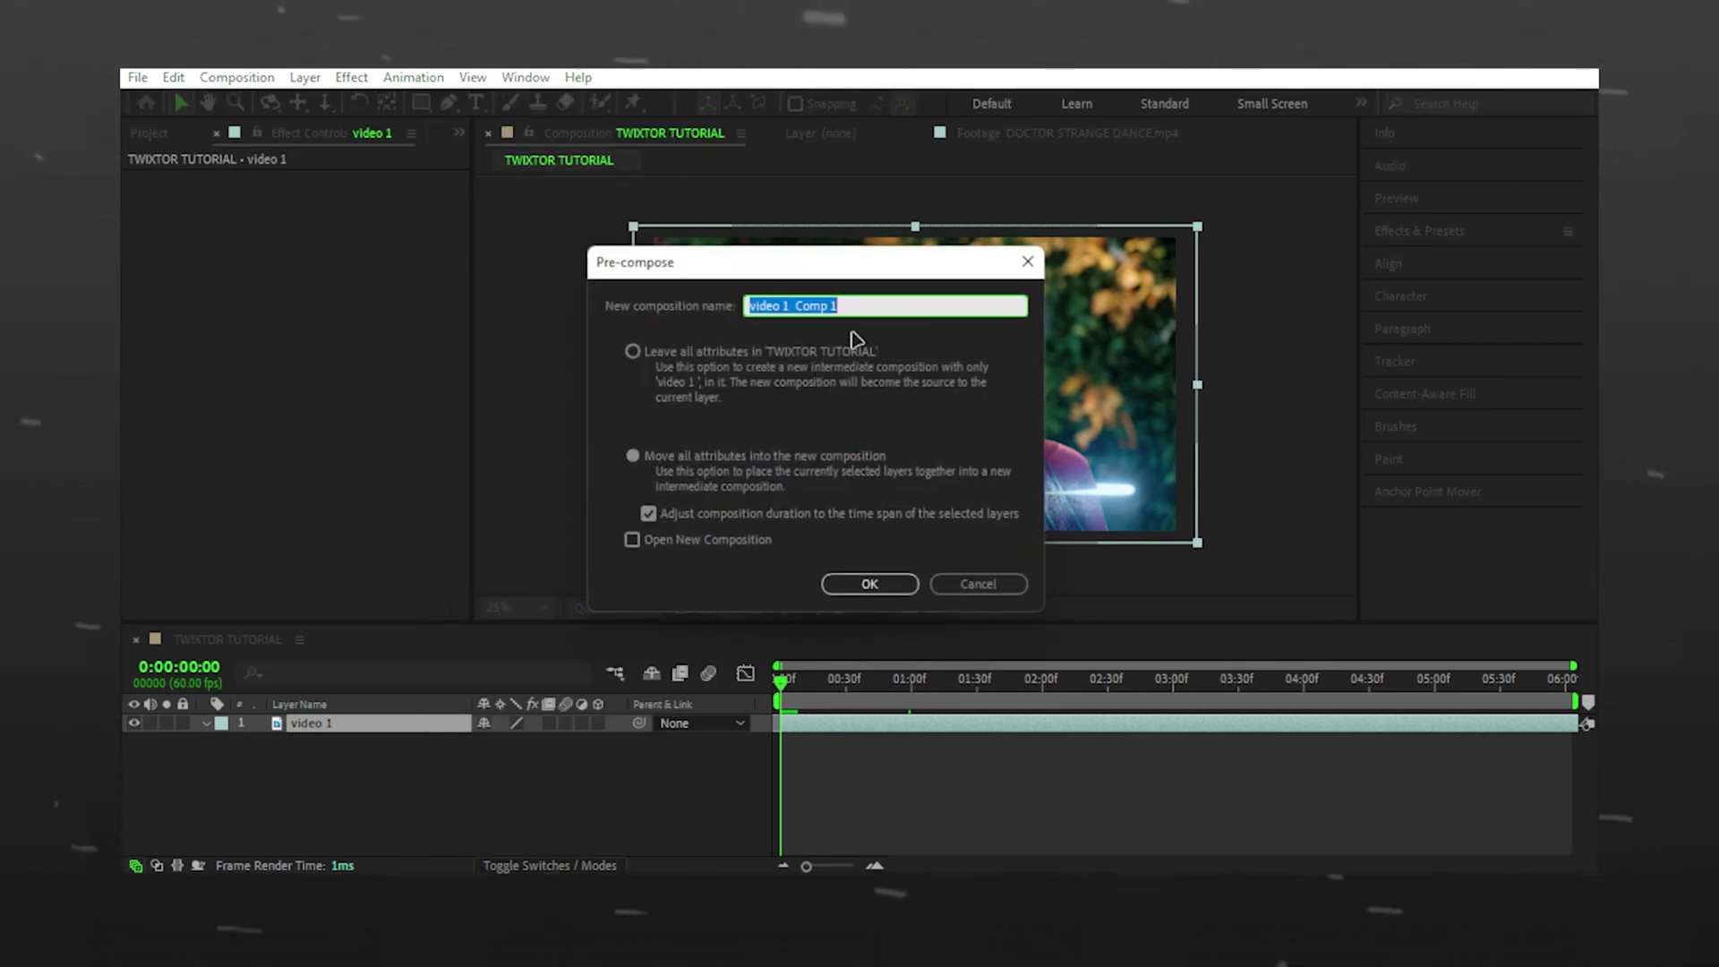
type("1")
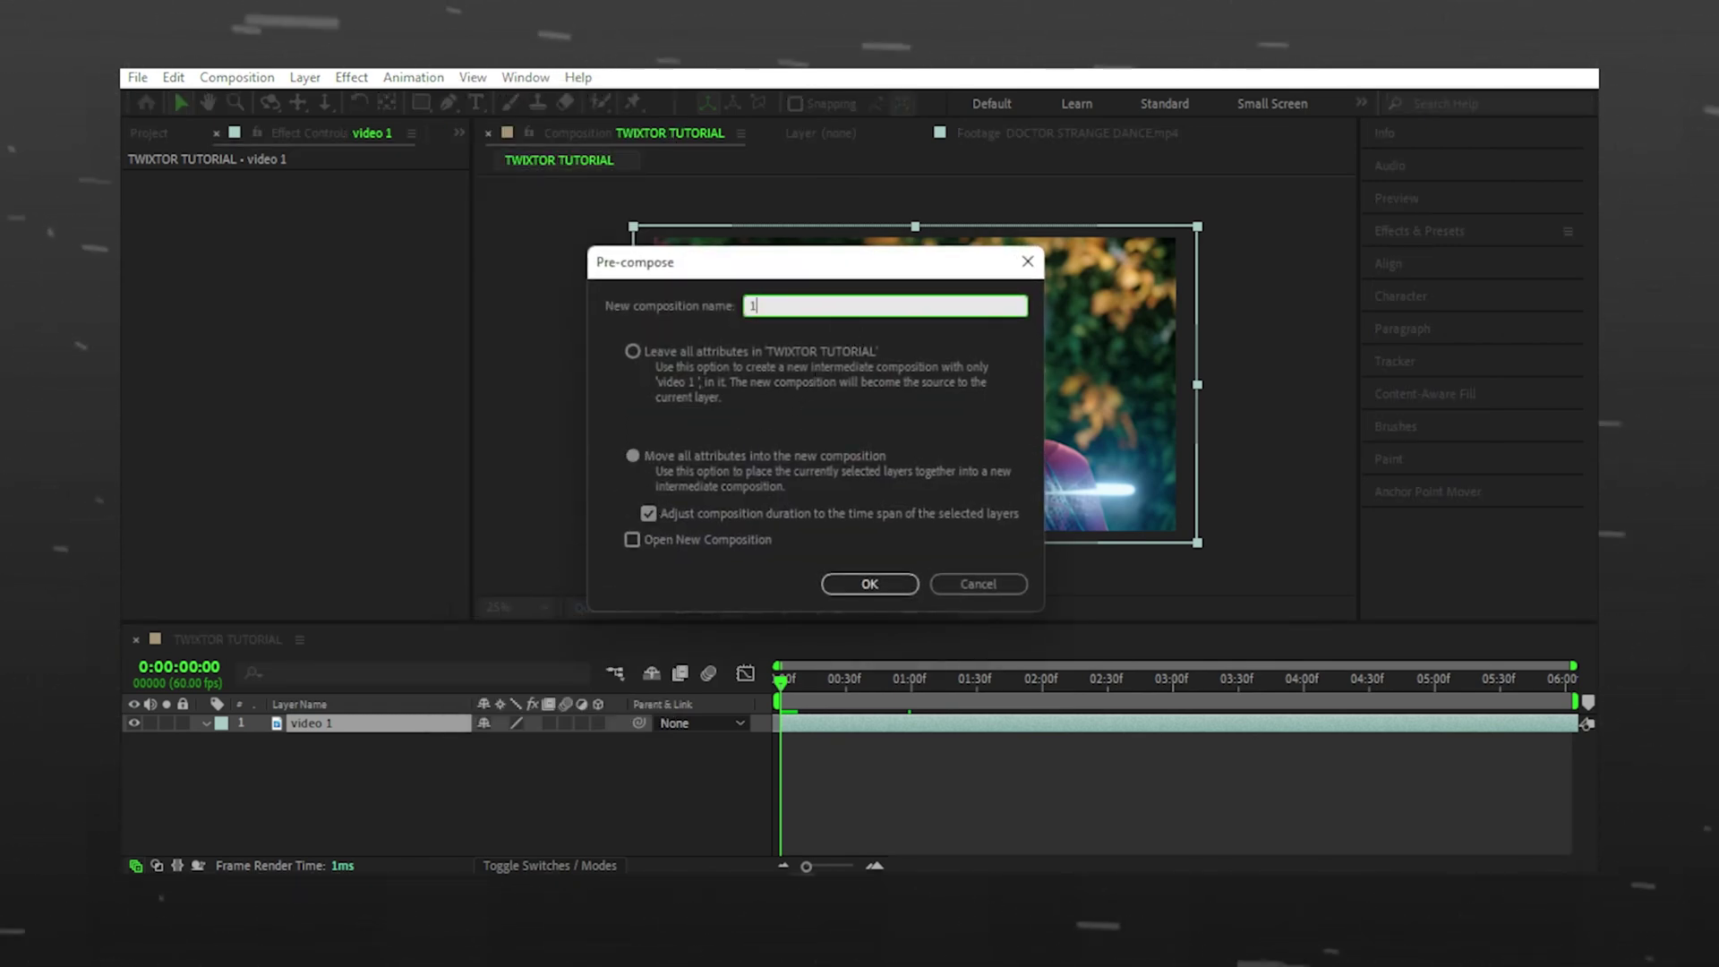
left_click(869, 584)
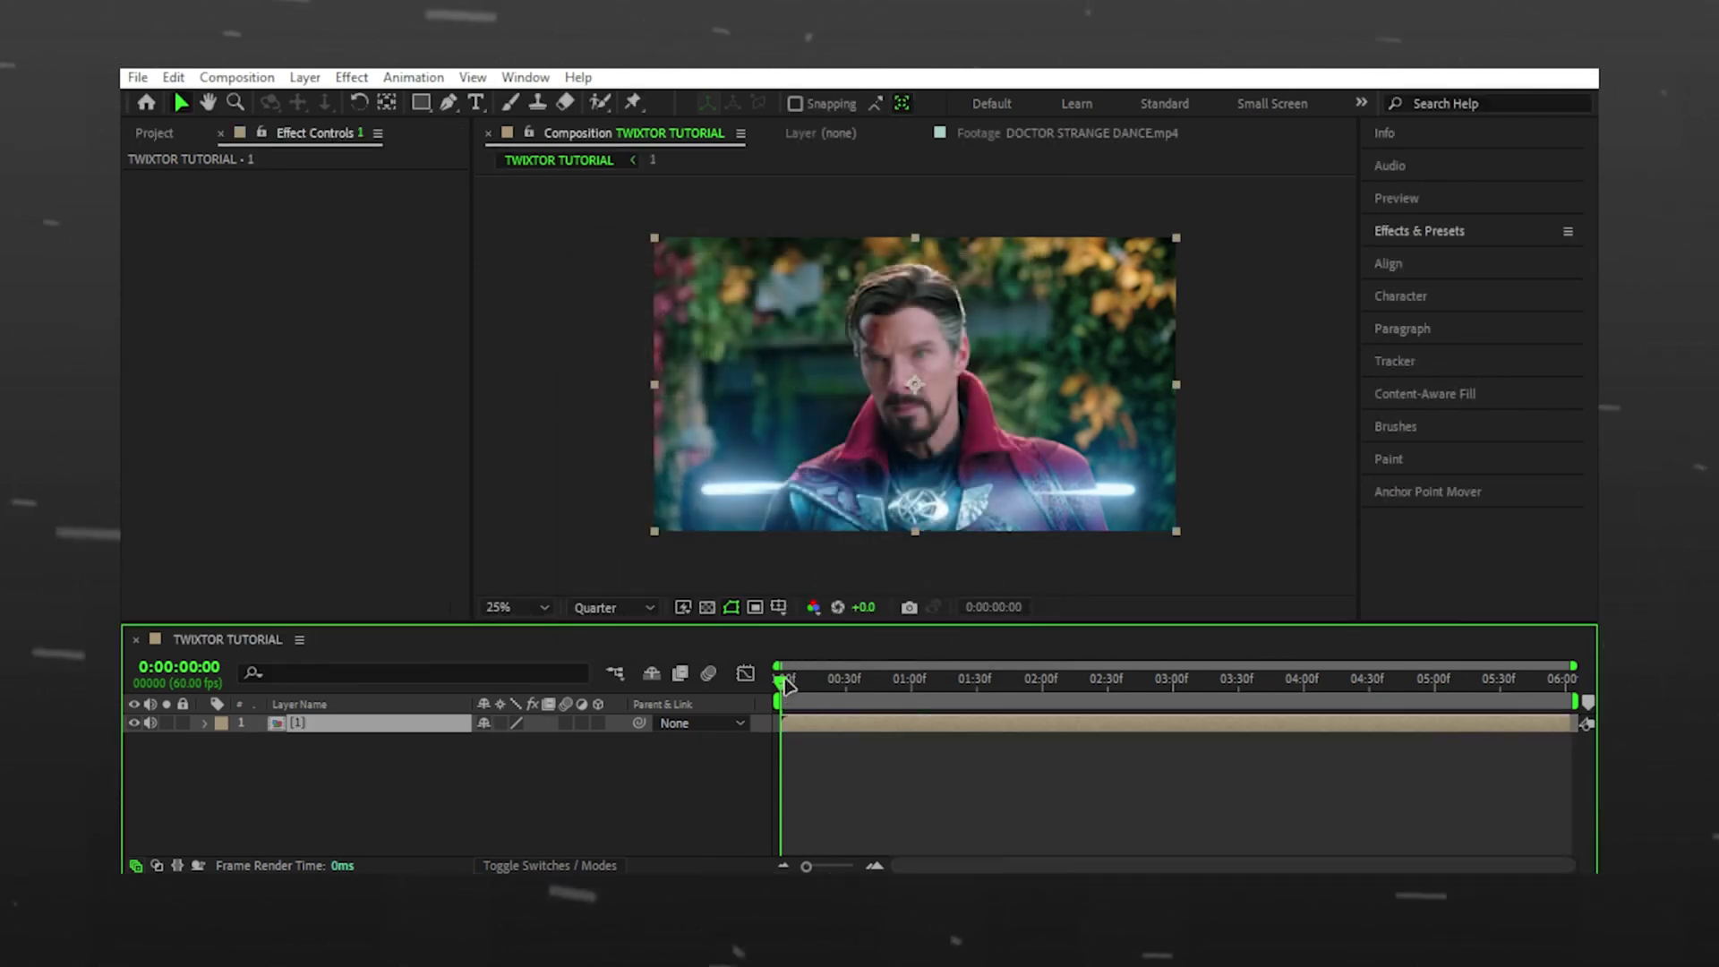
- Apply Twixtor to the pre-composed layer with In FPS is Out FPS turned off
left_click_drag(786, 681, 780, 682)
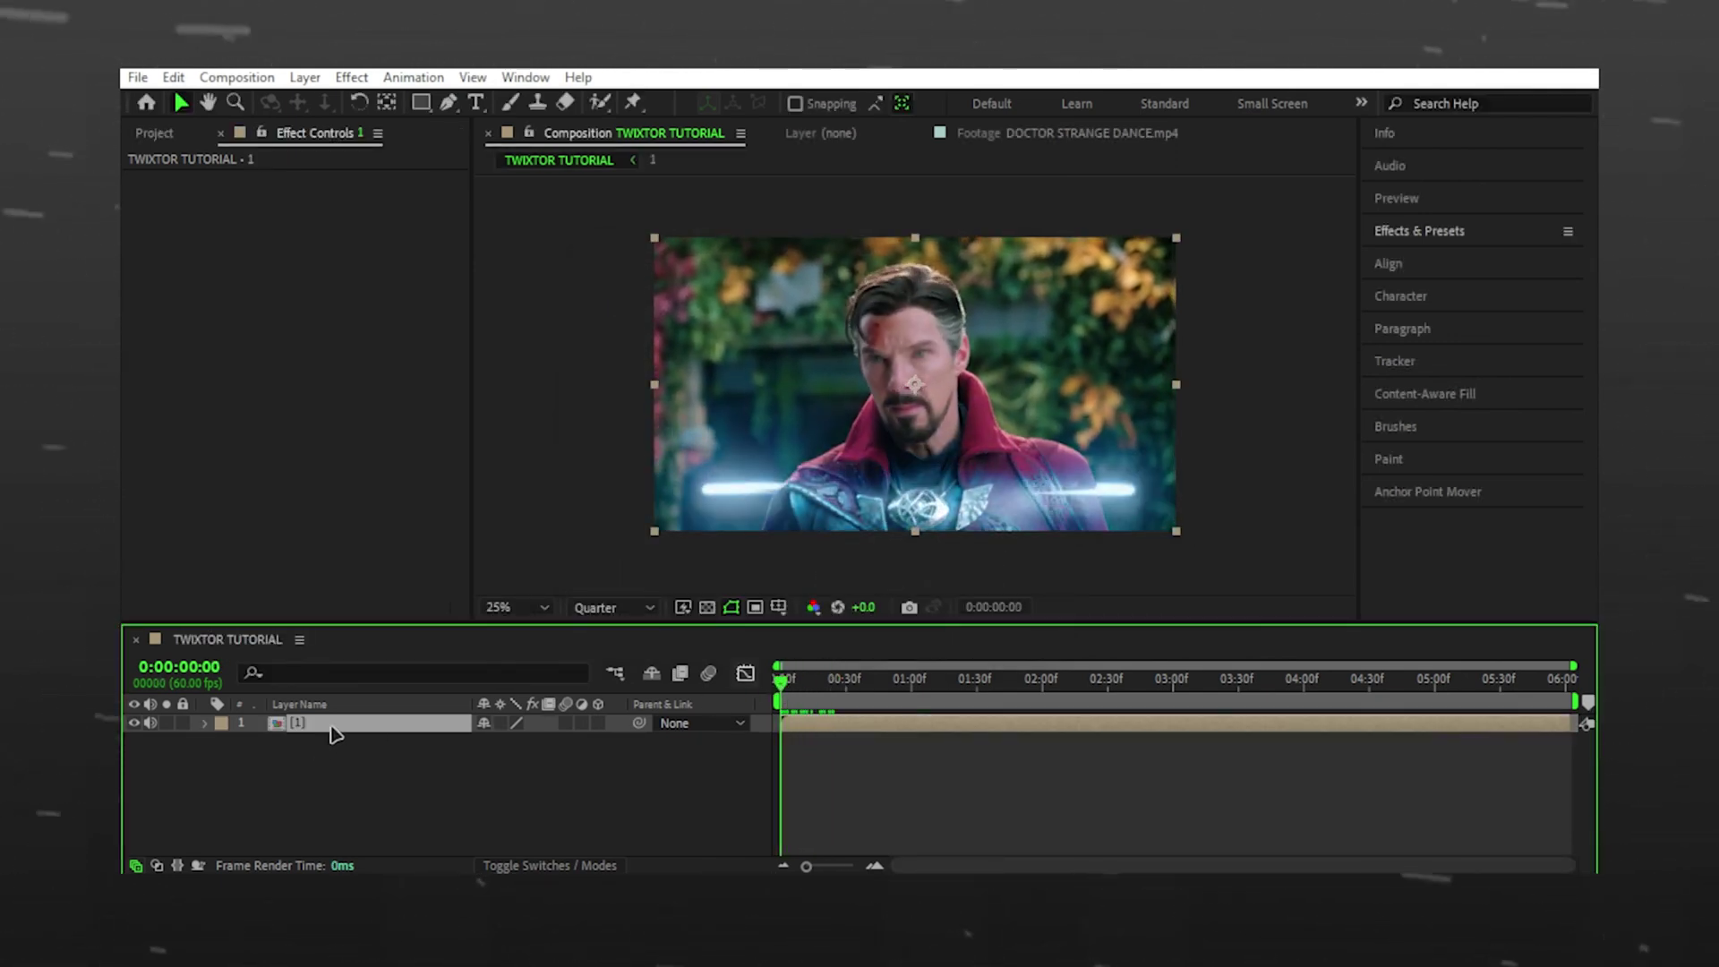
key("ctrl+space")
type("twix")
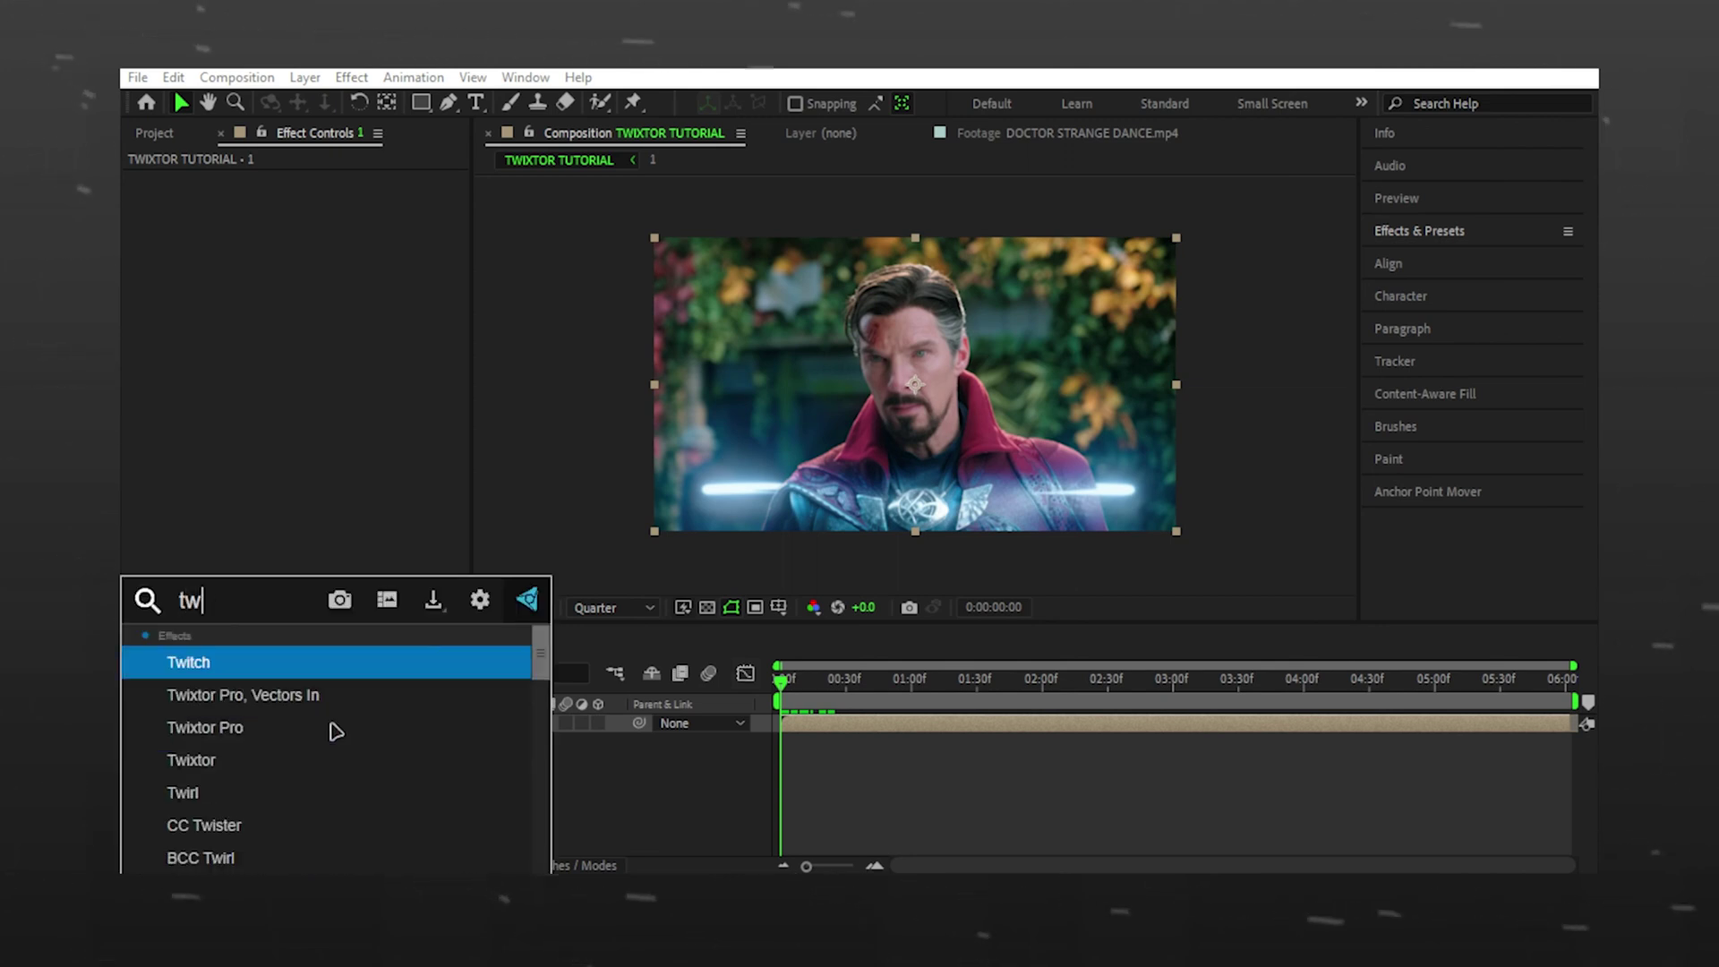
left_click(235, 727)
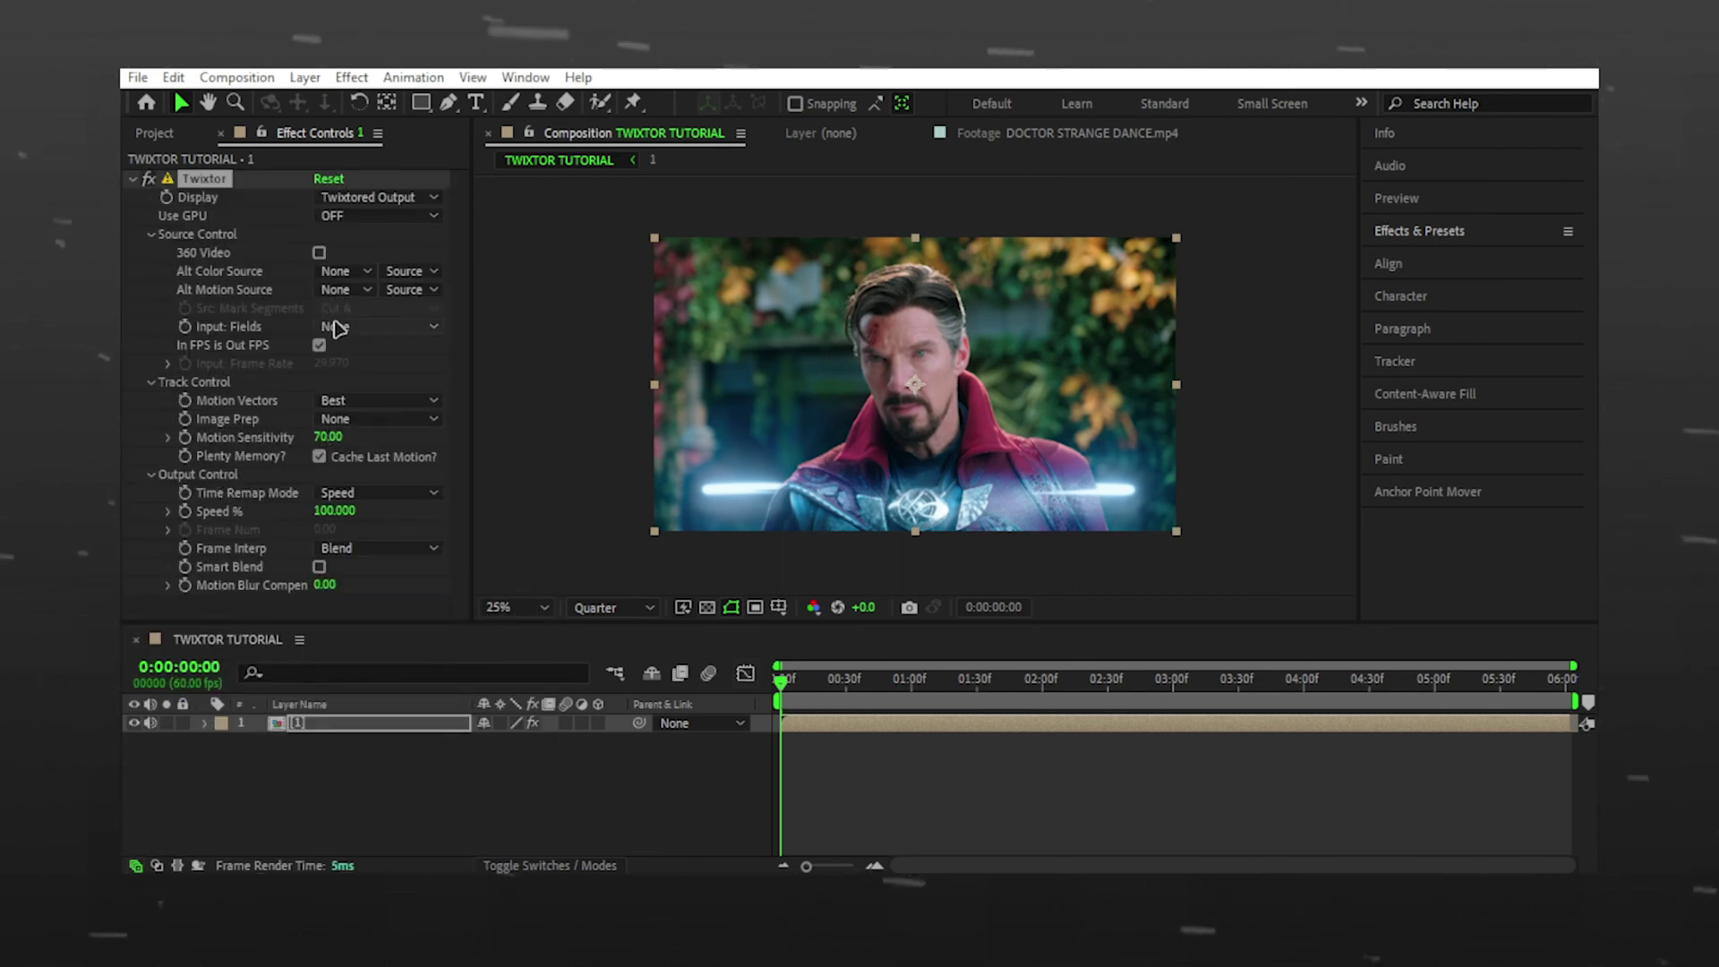
left_click(320, 345)
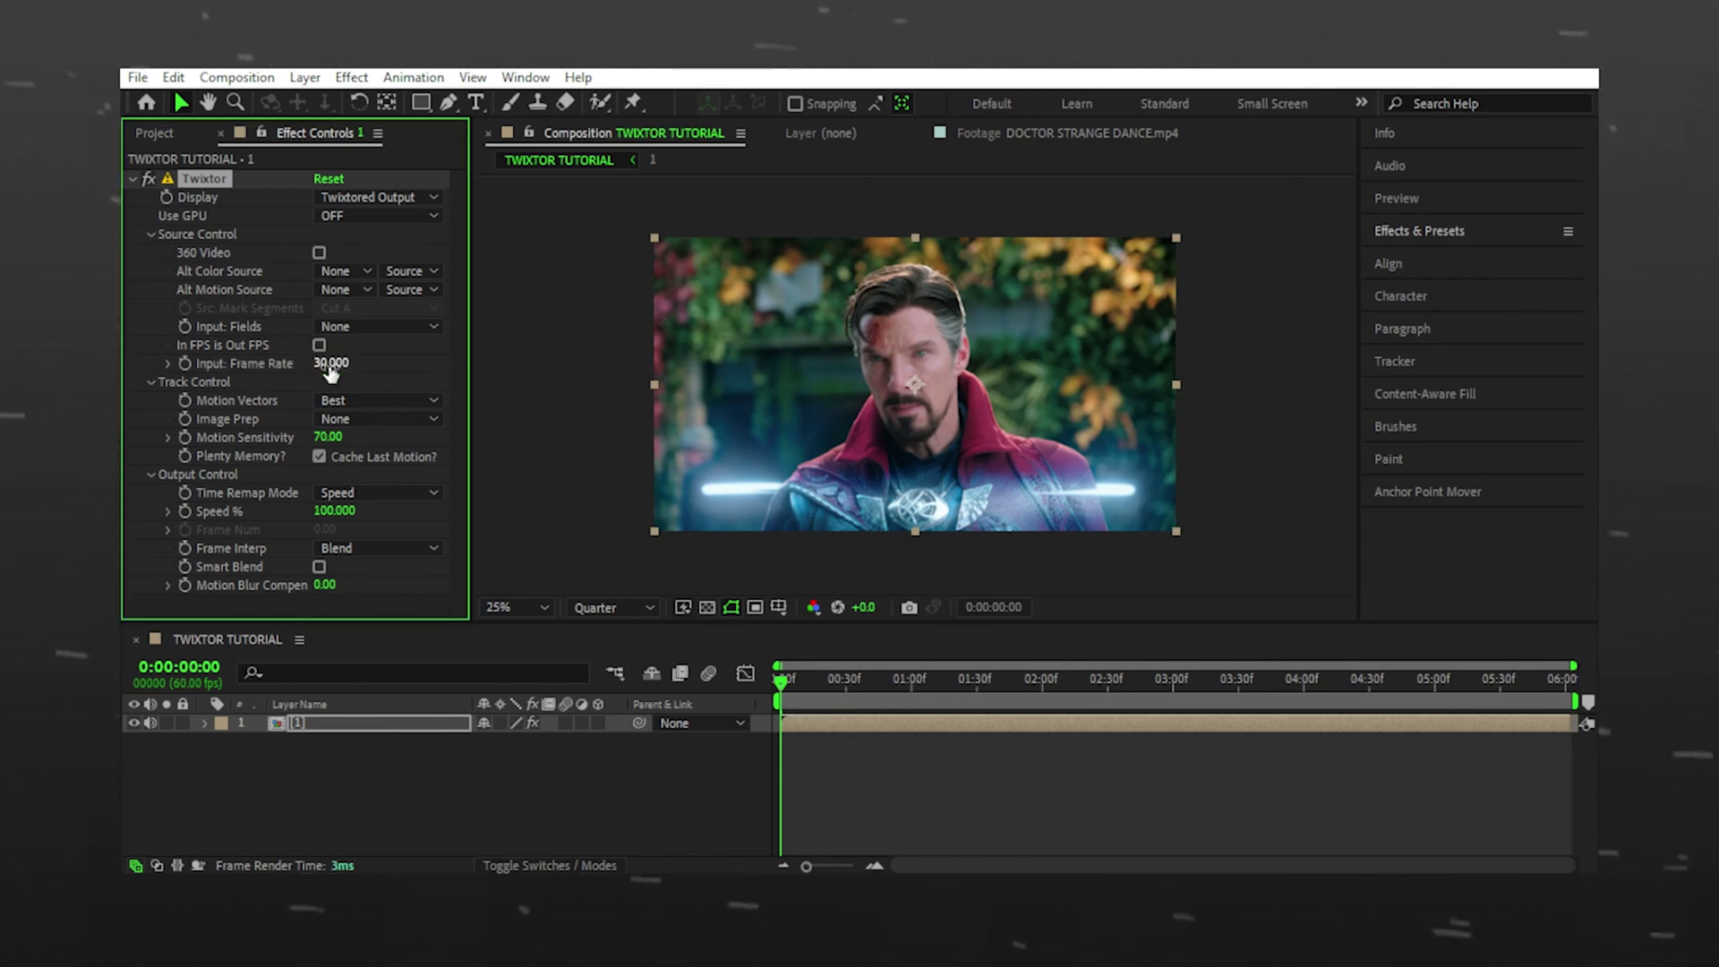
- Set Best motion vectors, Contrast/Edge Enhance prep, Speed remapping, and Motion Weighted Blend interpolation
left_click(339, 400)
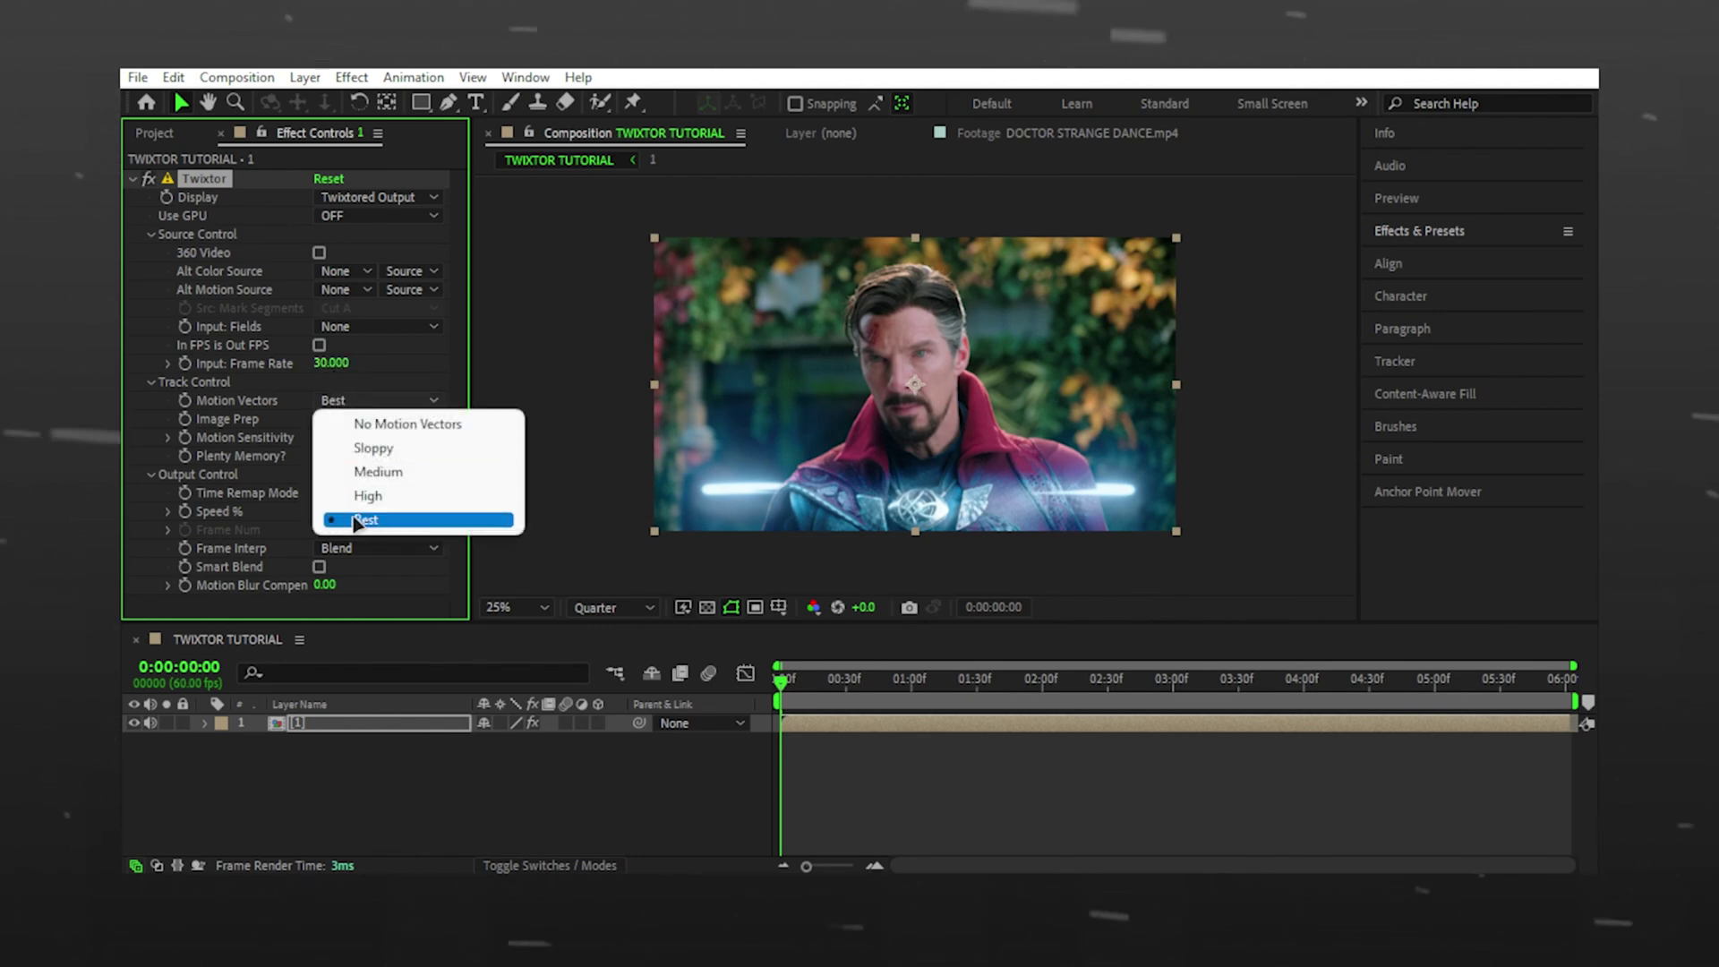
left_click(371, 519)
left_click(363, 420)
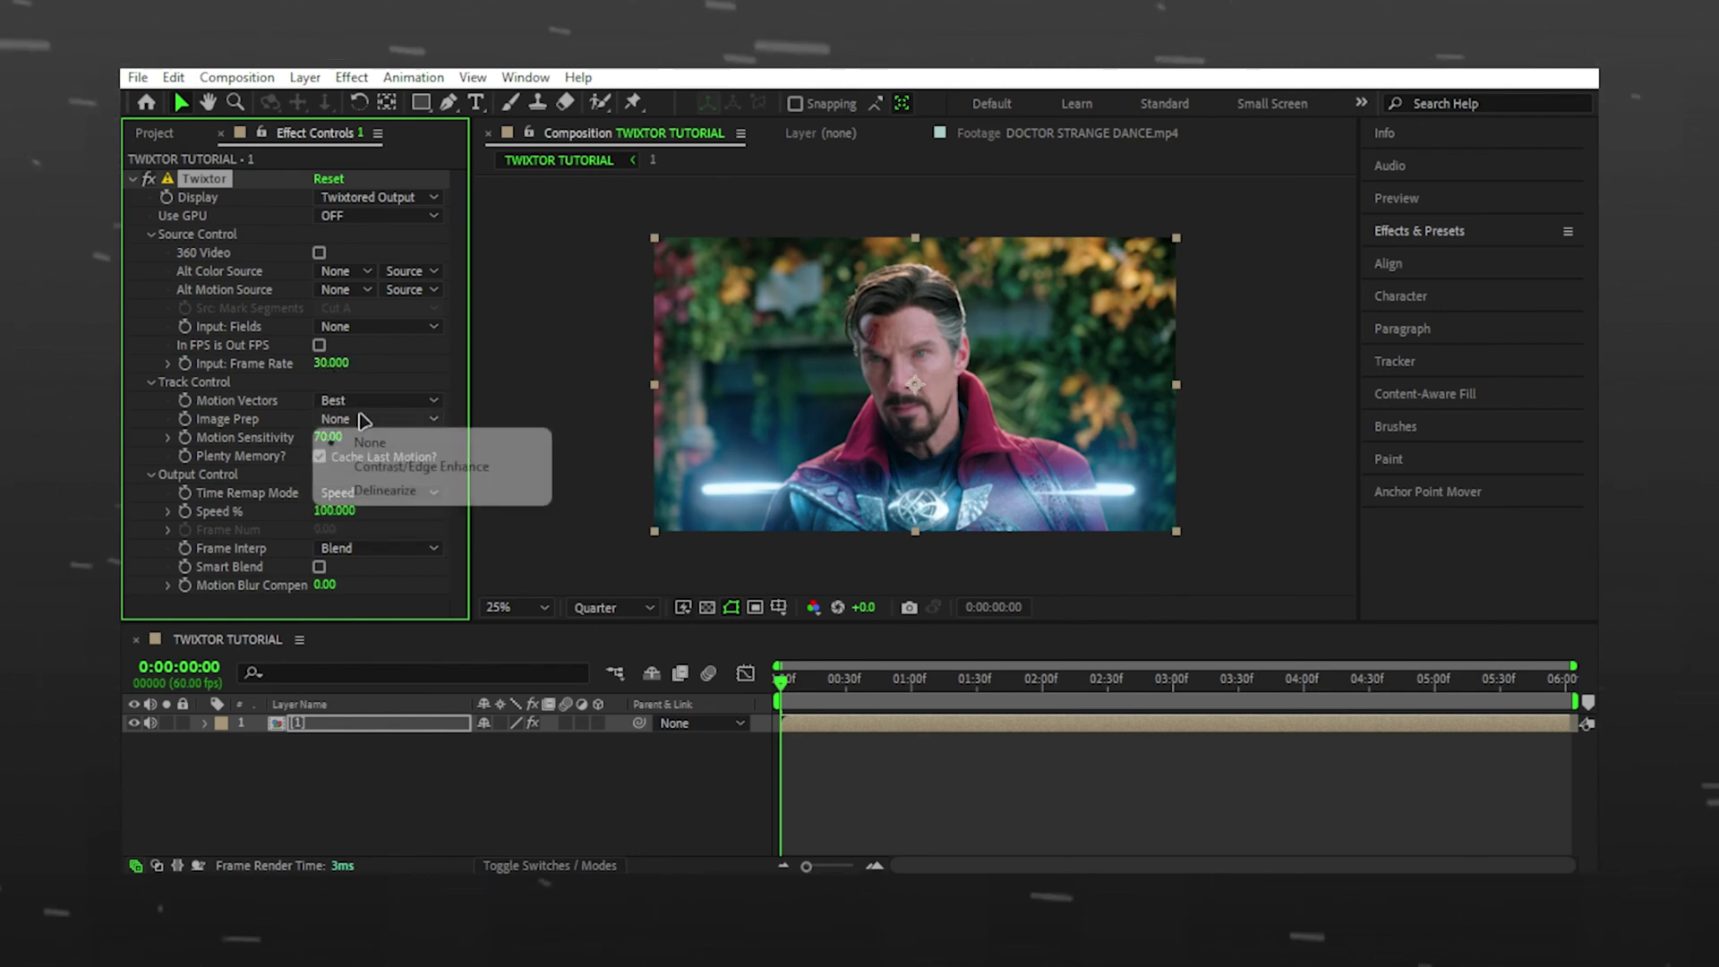
left_click(415, 466)
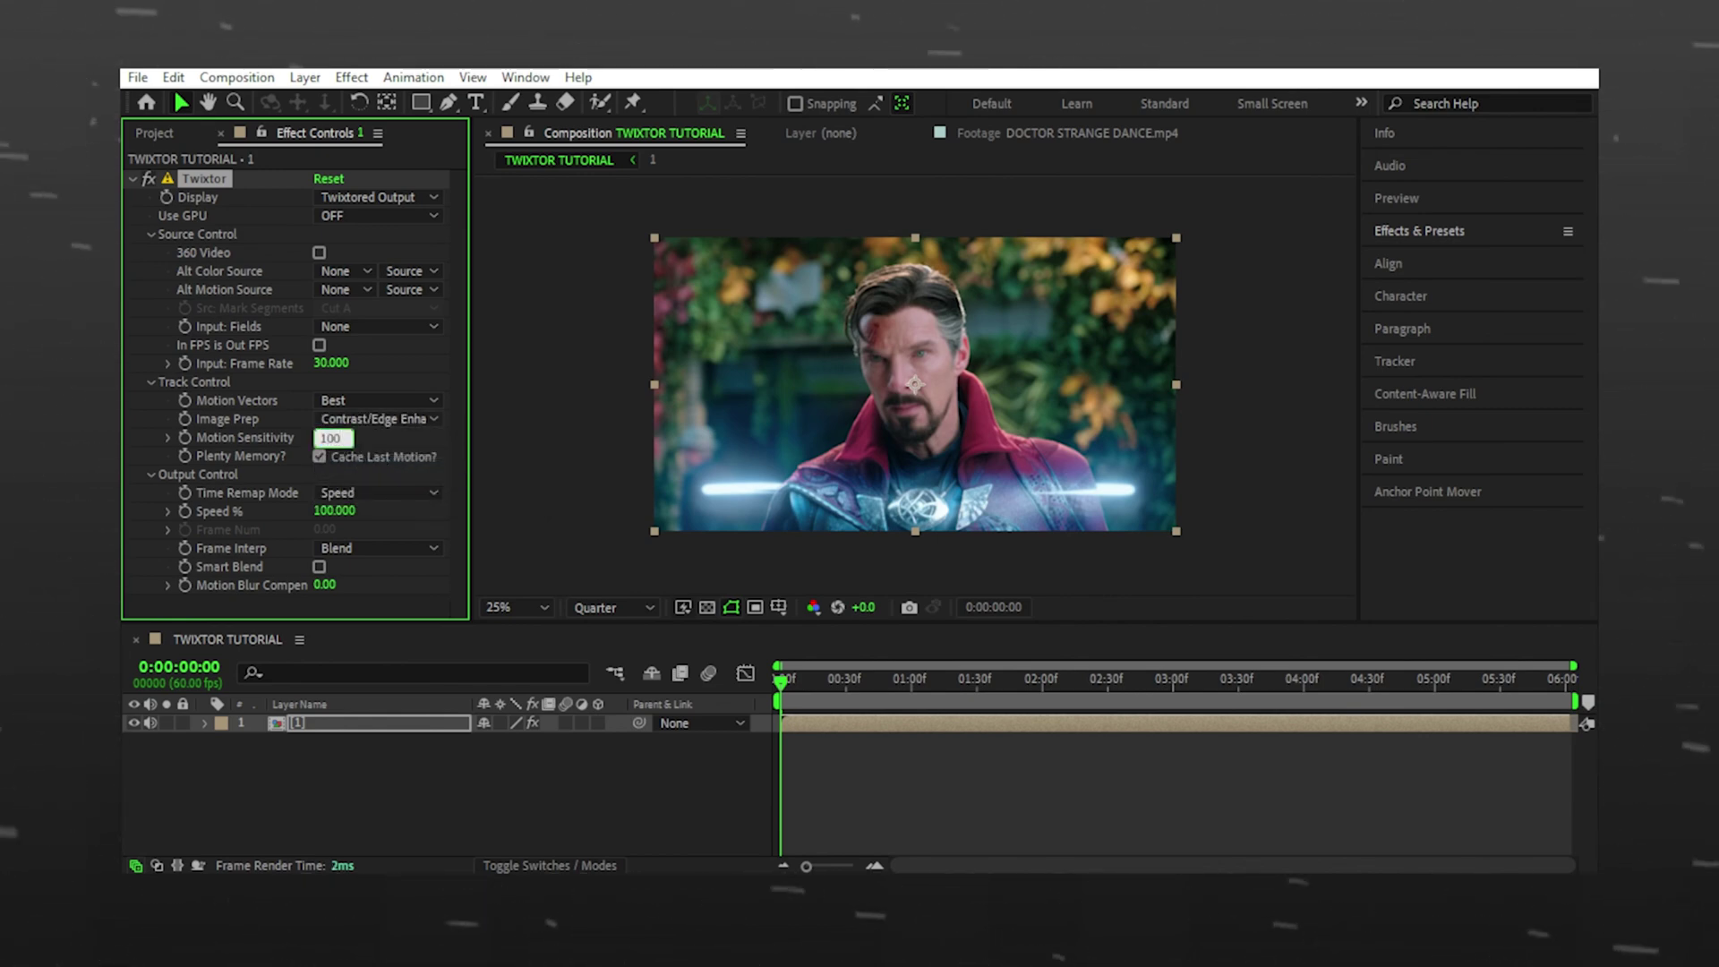
left_click(363, 492)
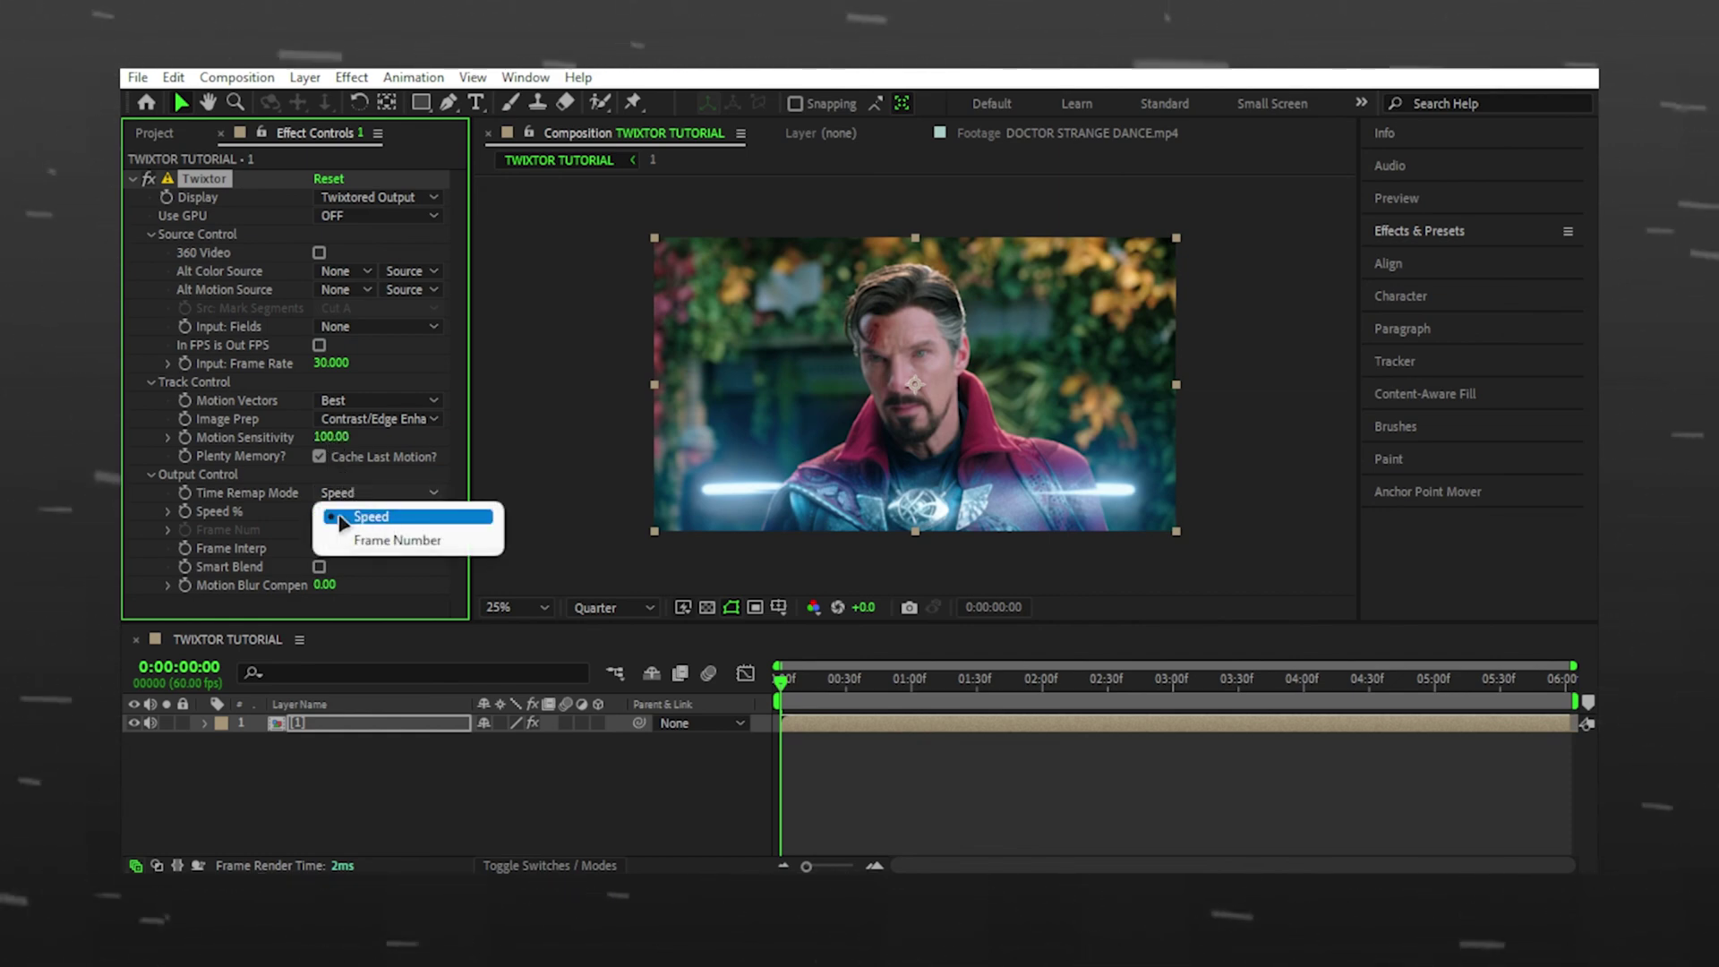
left_click(356, 517)
left_click(363, 549)
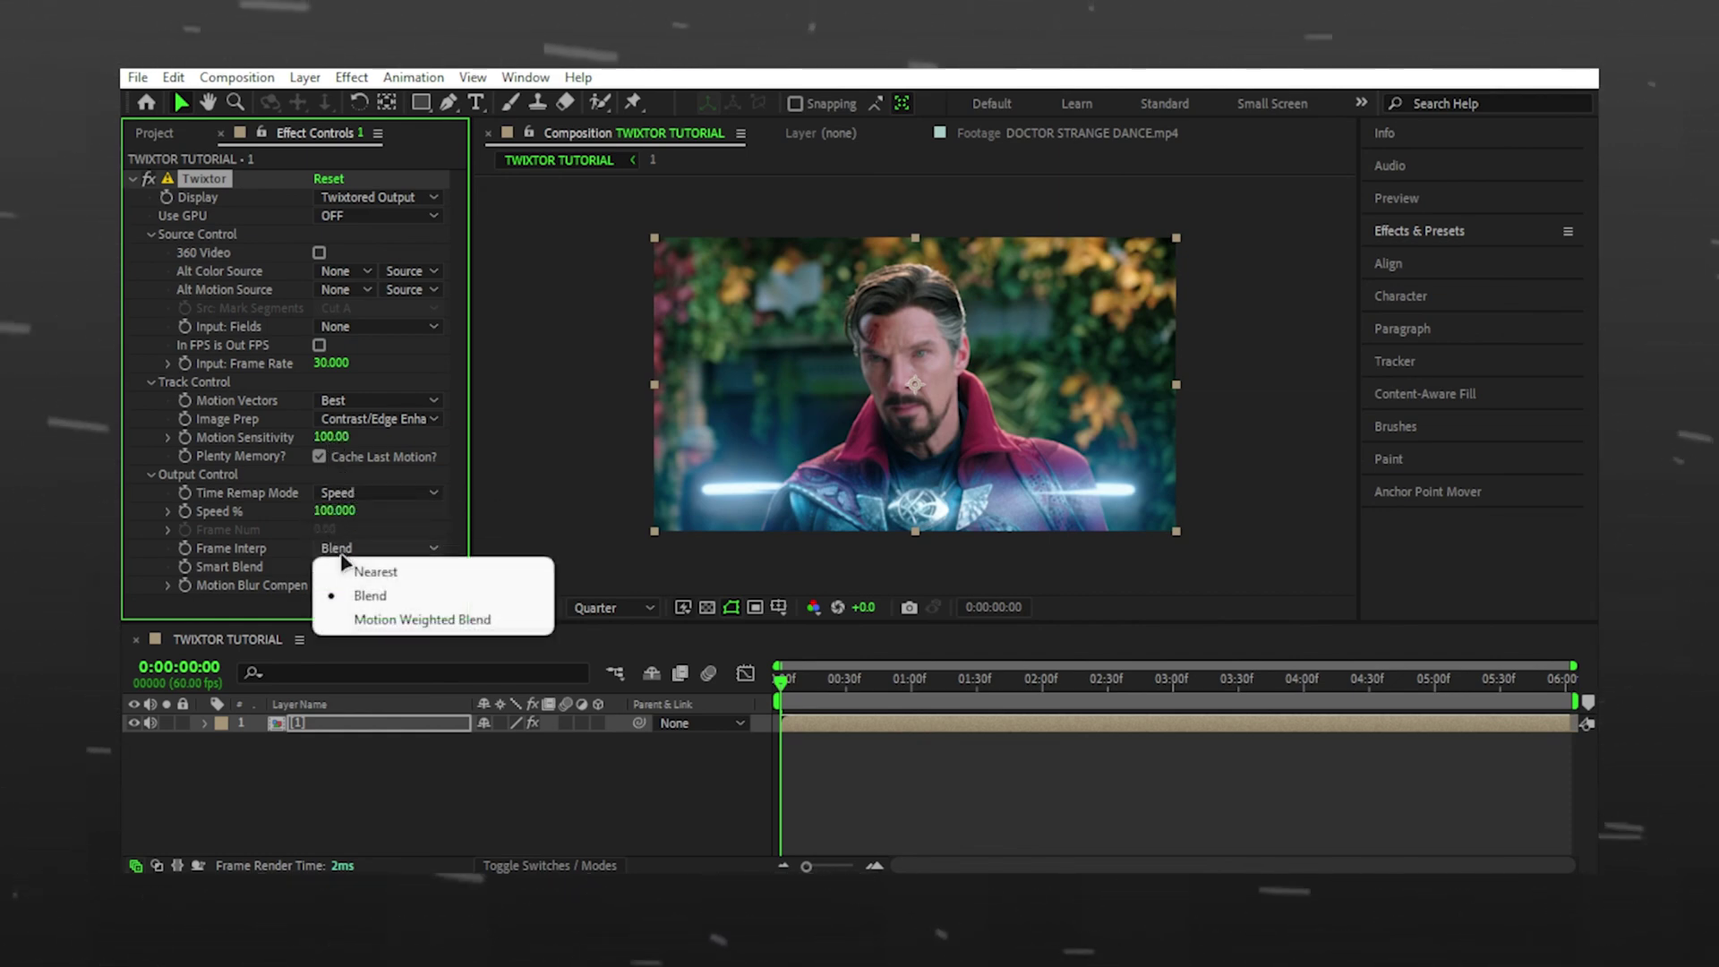
left_click(373, 619)
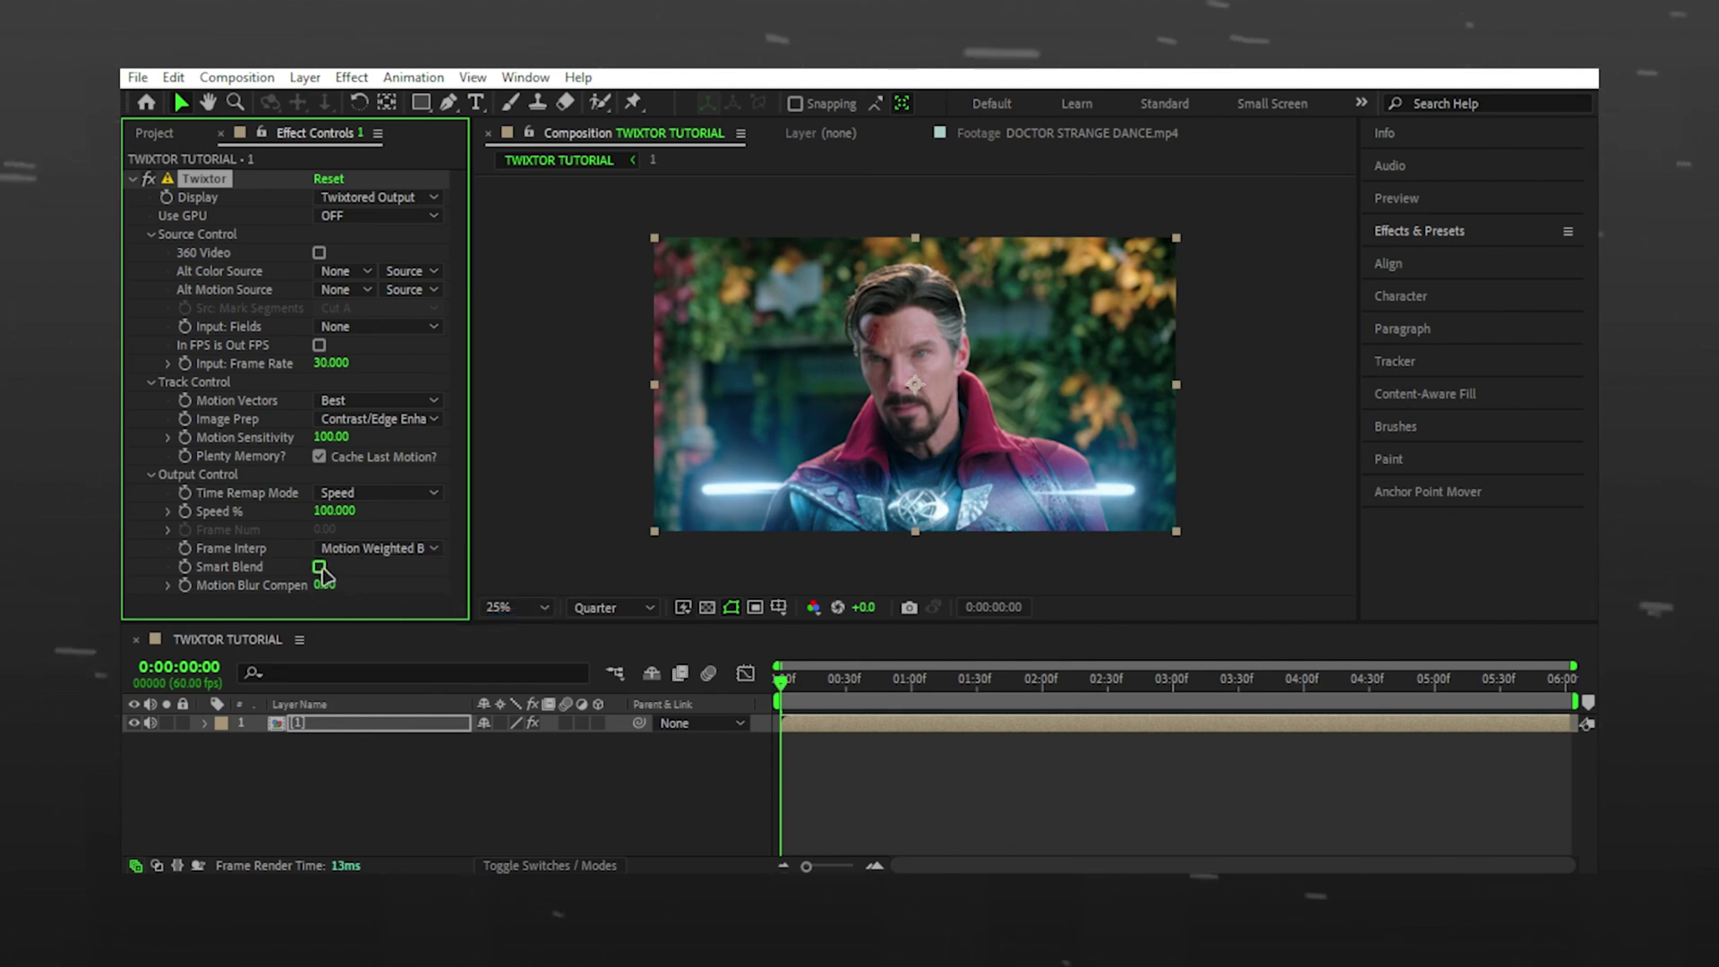
left_click(785, 686)
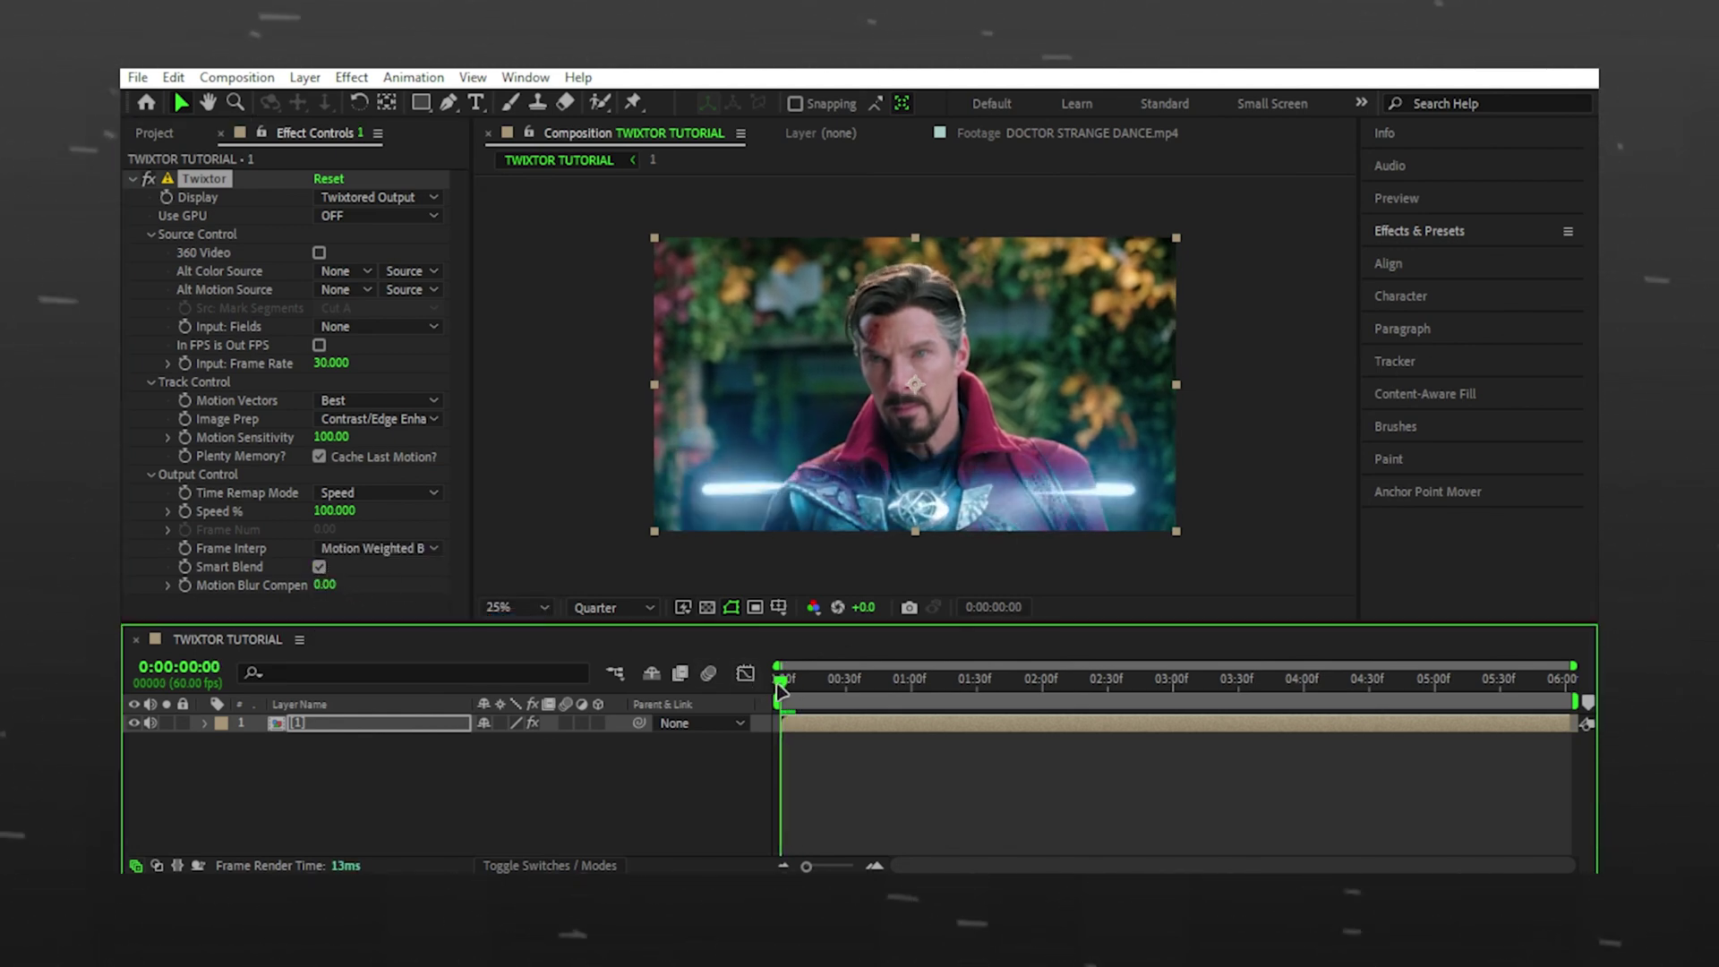
- Keyframe Speed % at 200 on the first frame and 25 at frame 21
left_click(185, 510)
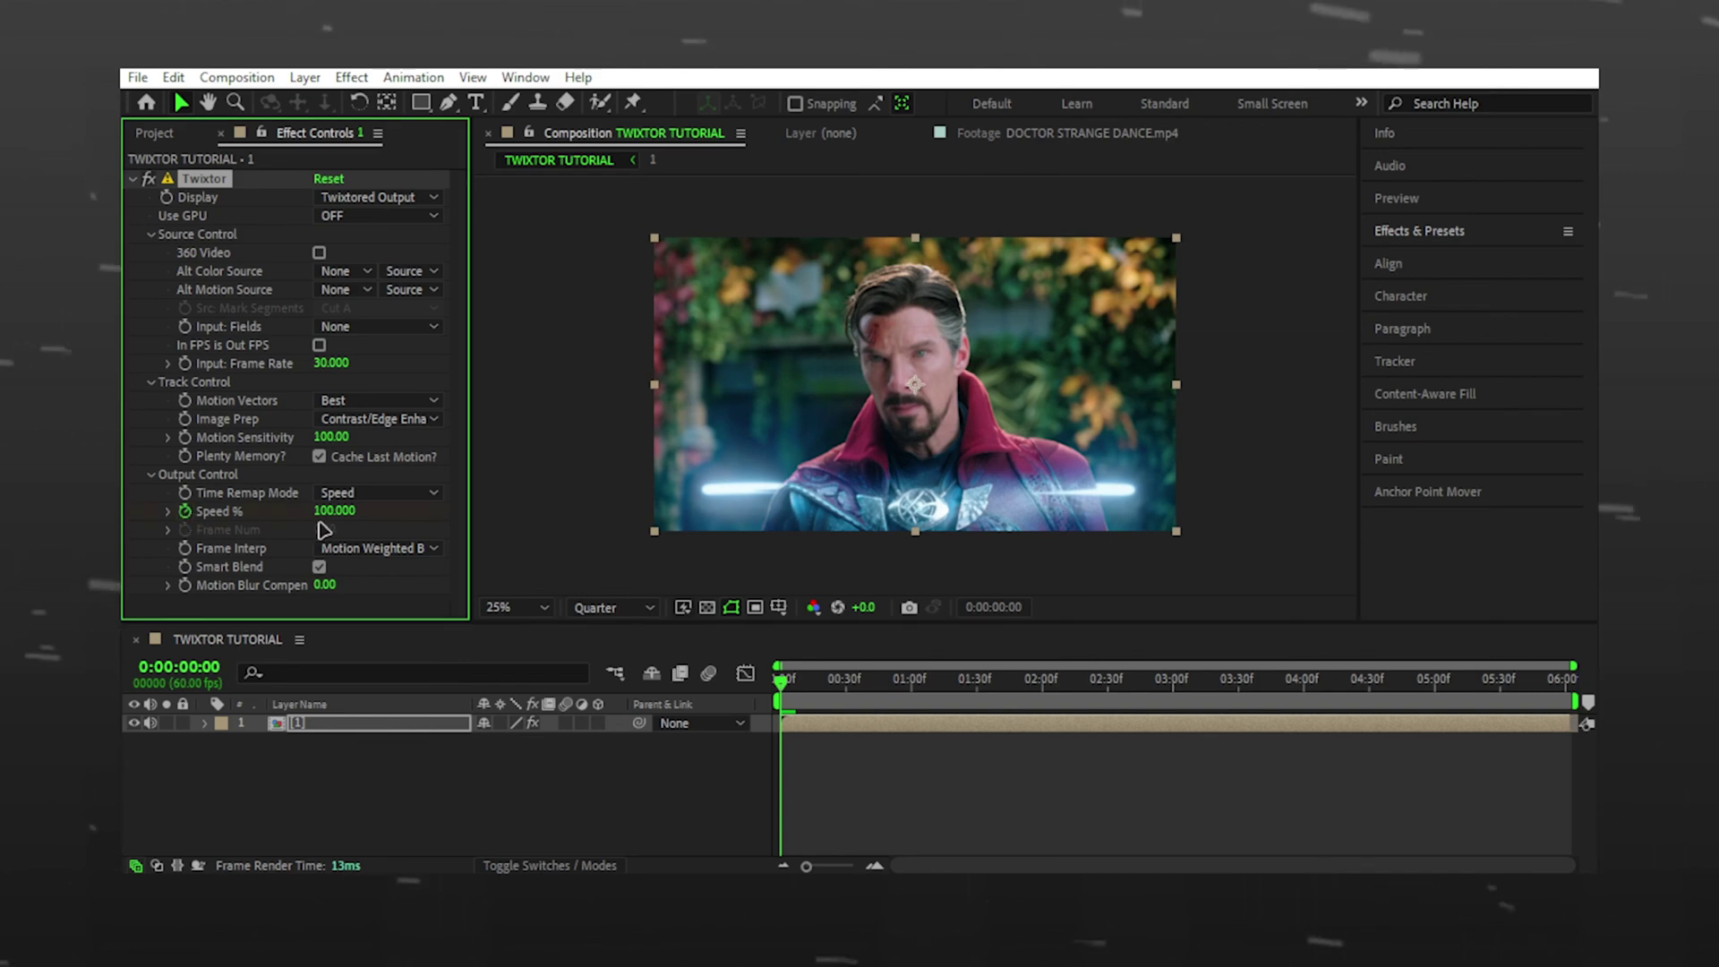
left_click(326, 511)
type("20")
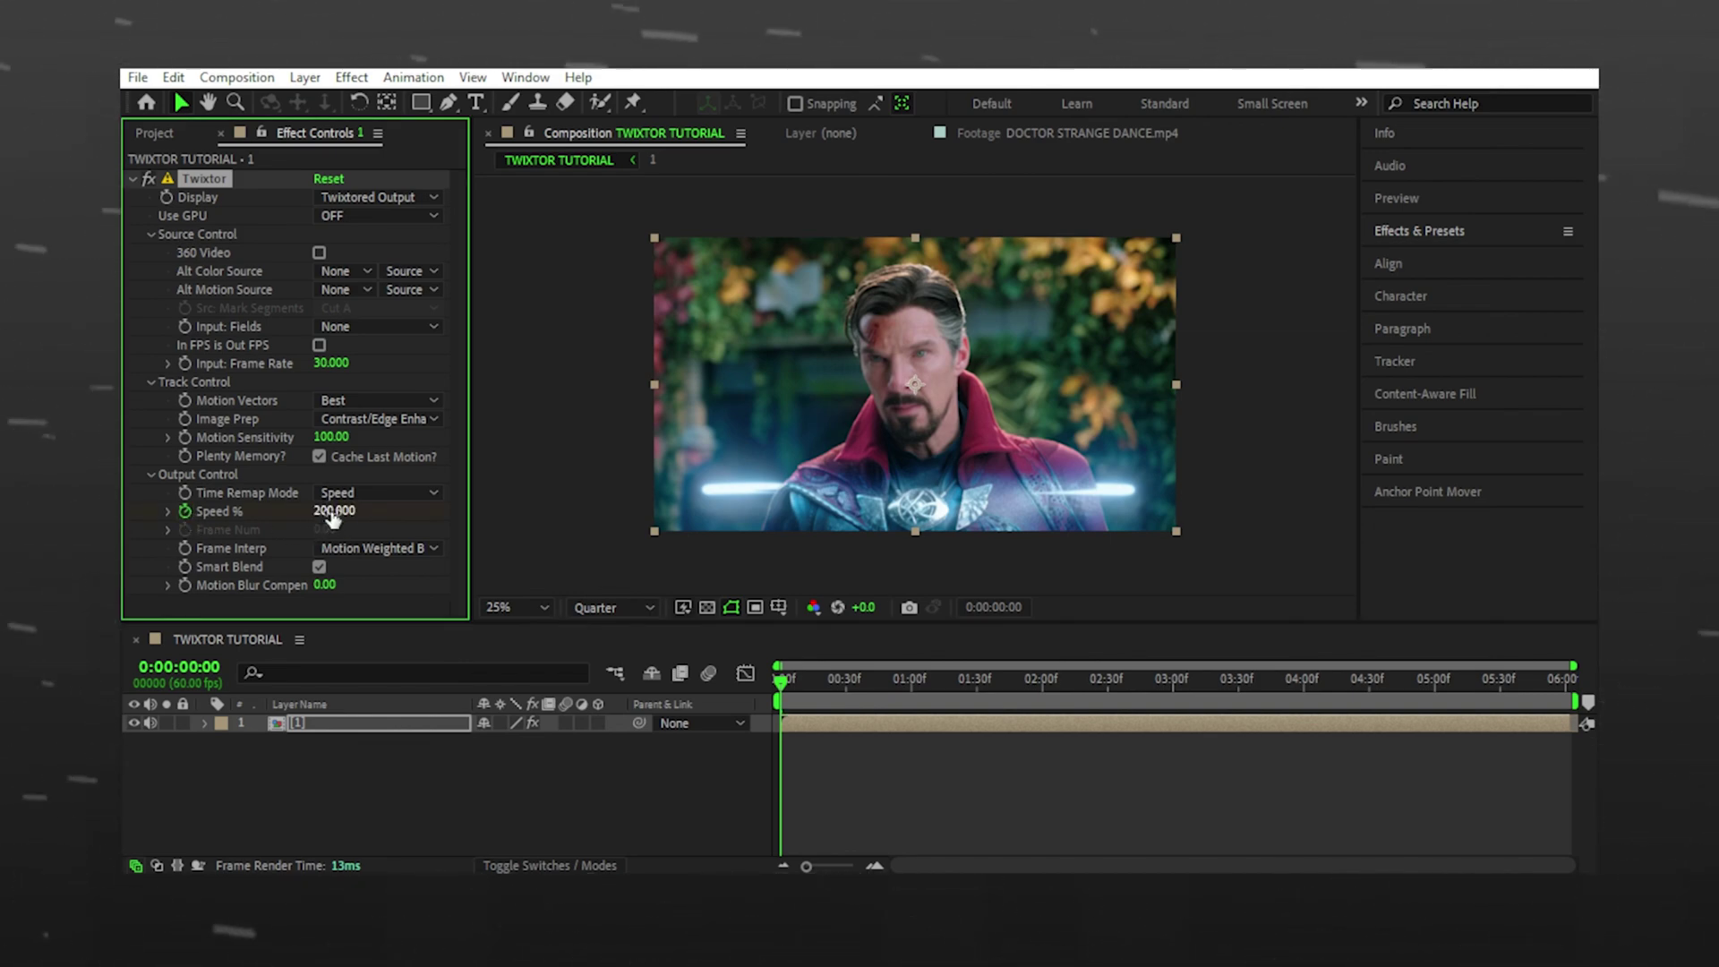
left_click_drag(783, 679, 831, 678)
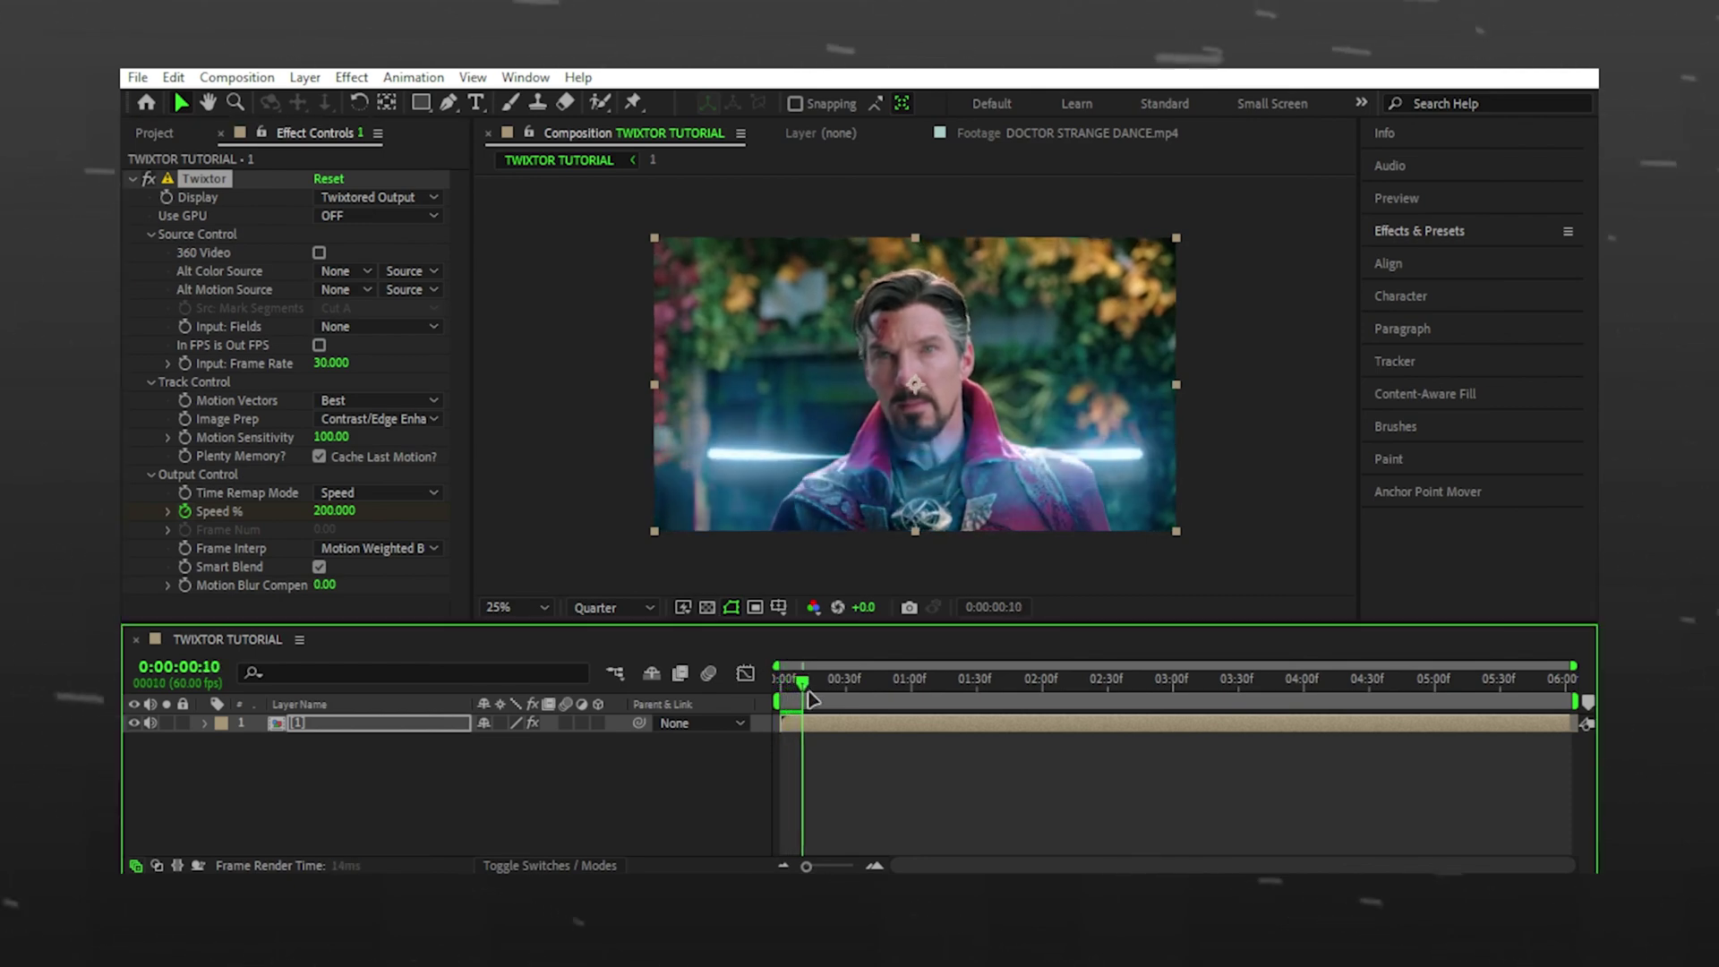
left_click(332, 513)
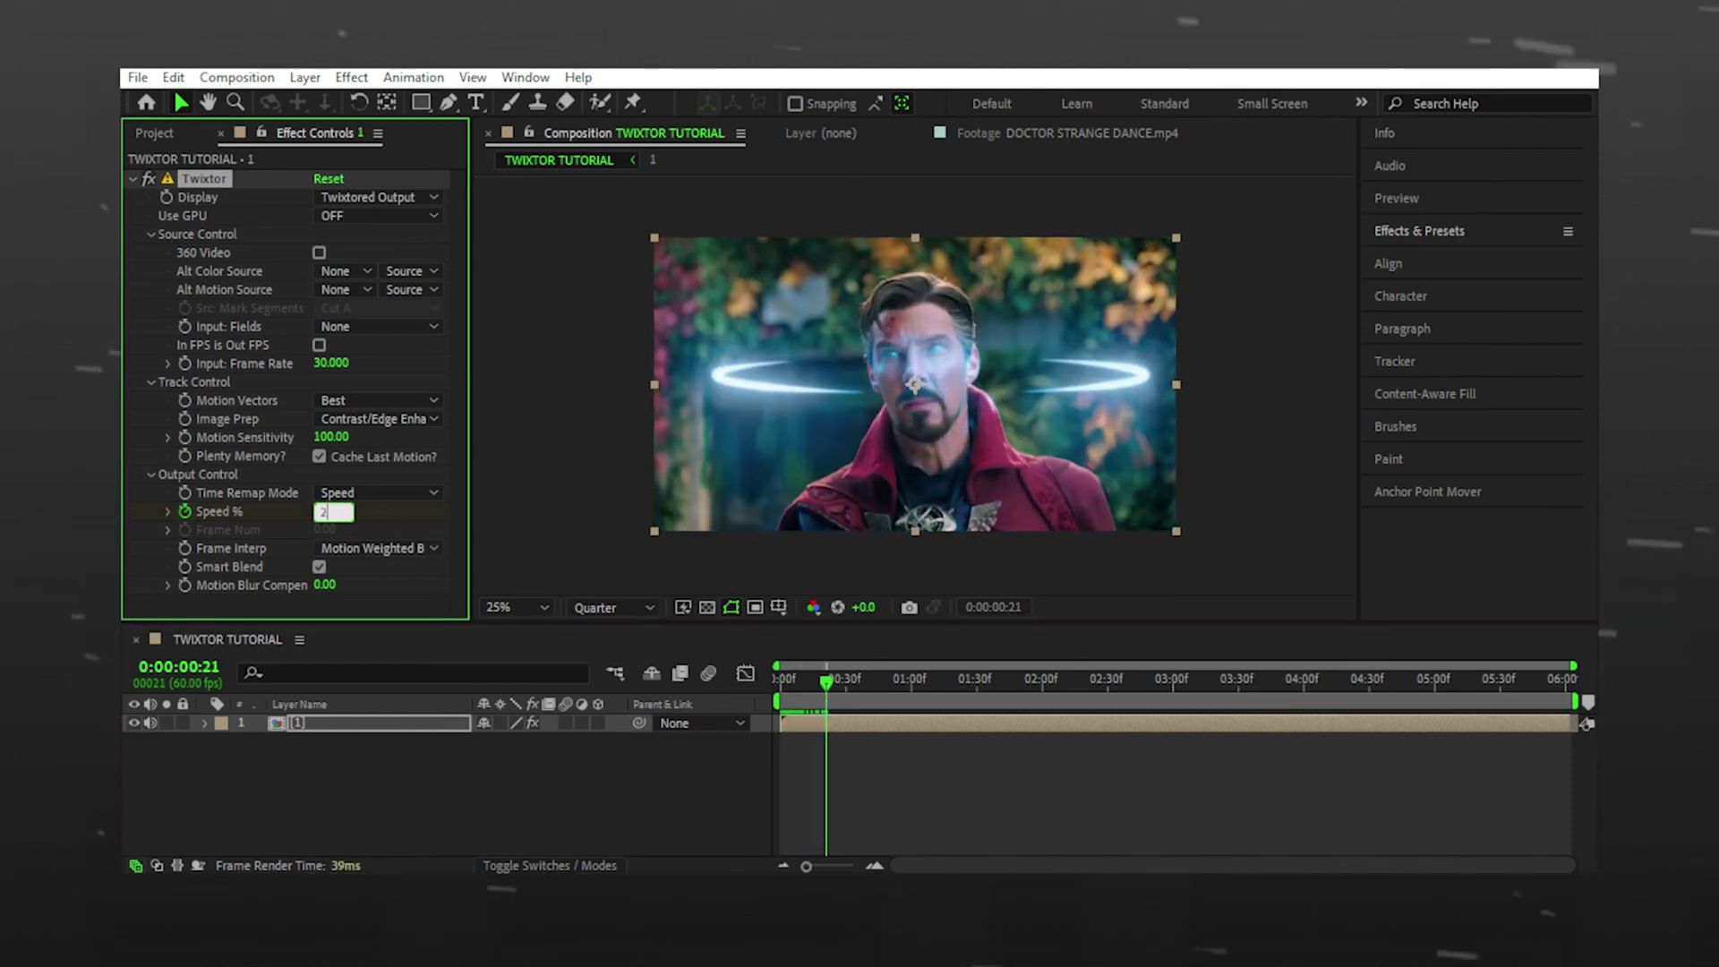
type("5")
key("Return")
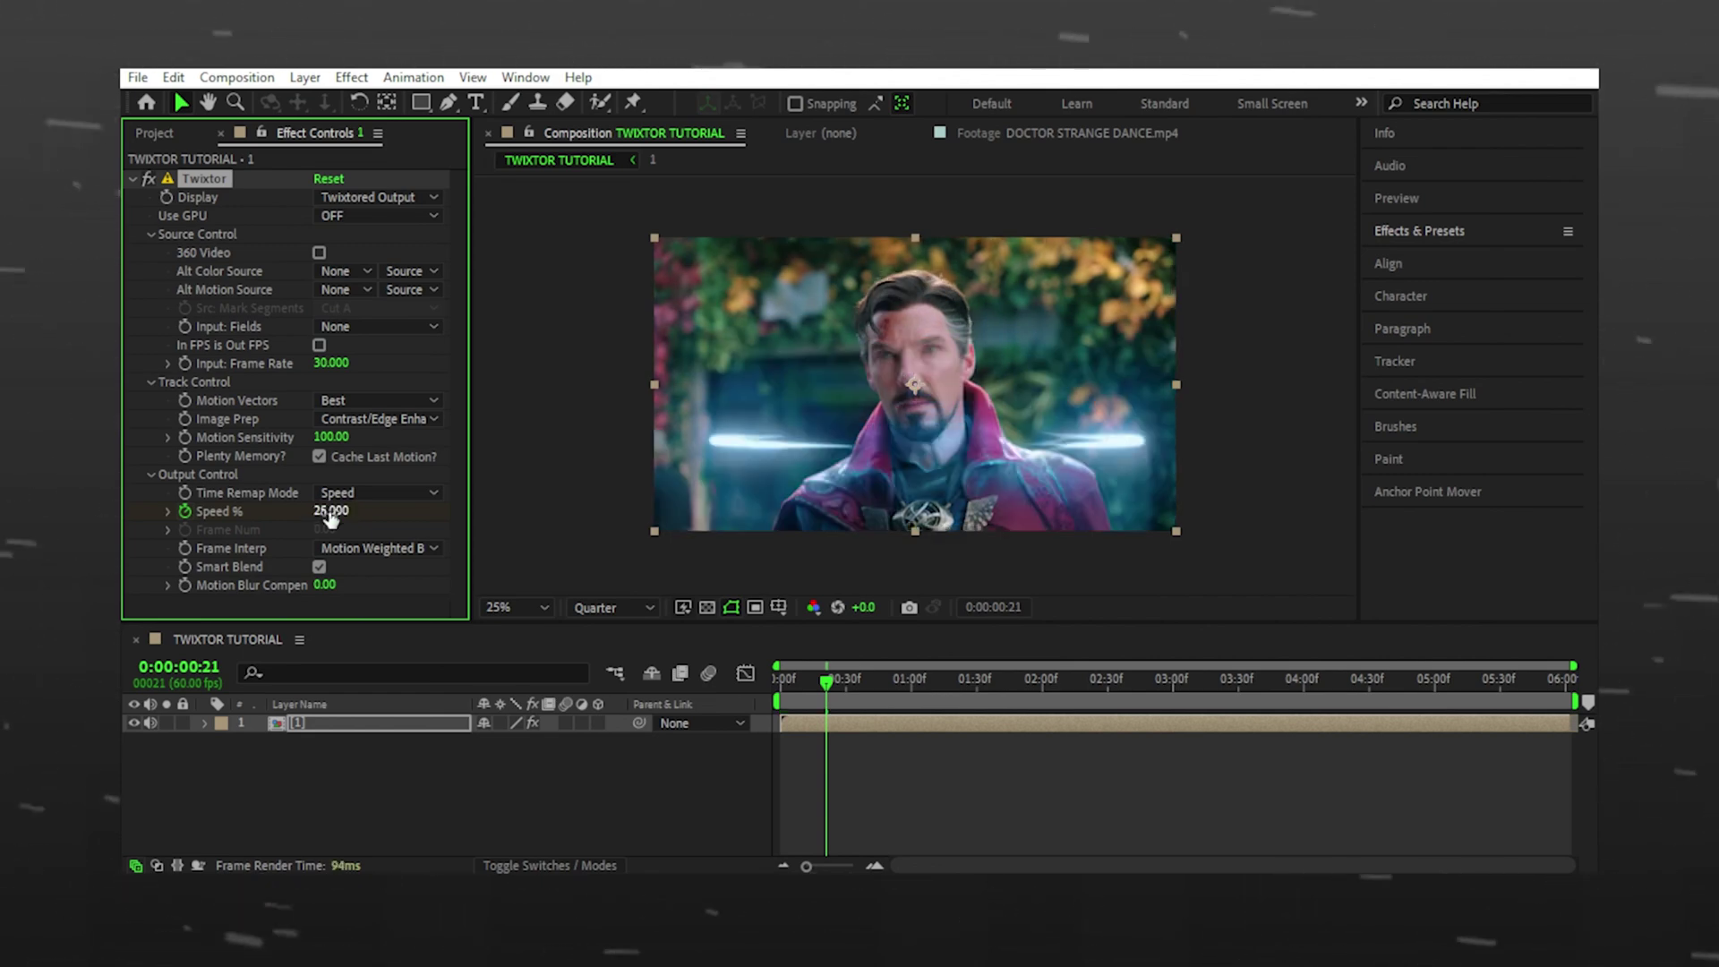
- Select both Speed % keyframes, then preview the ramp from the start
left_click(186, 512)
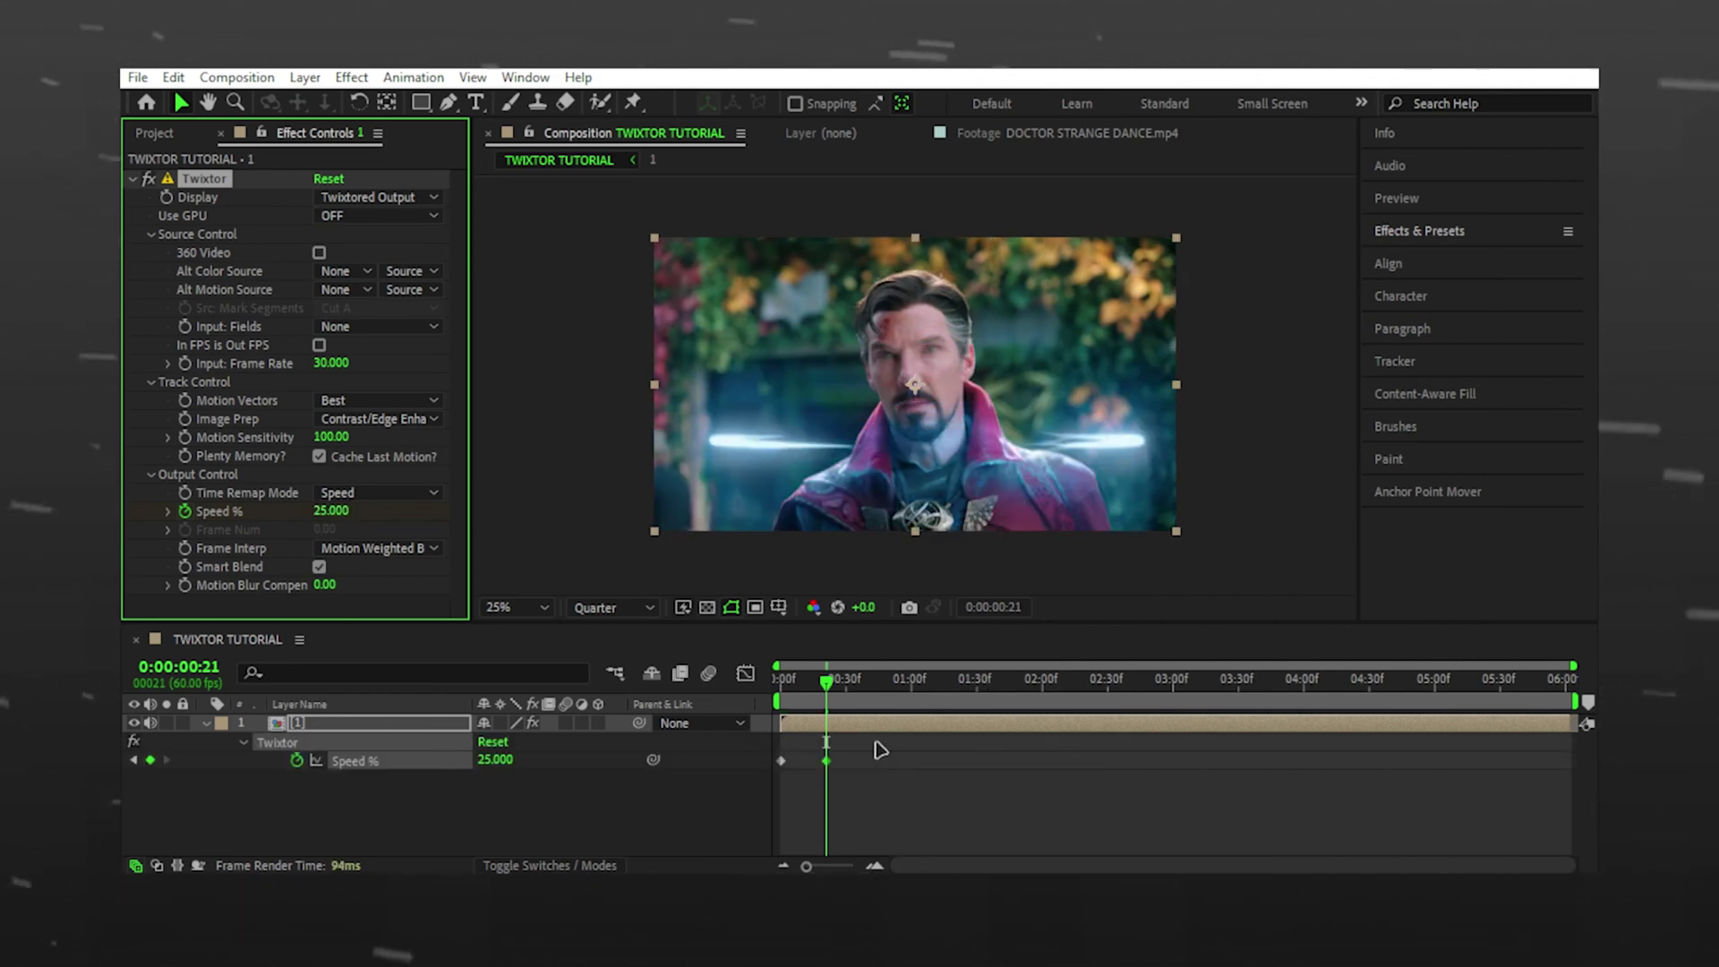
left_click_drag(875, 744, 777, 781)
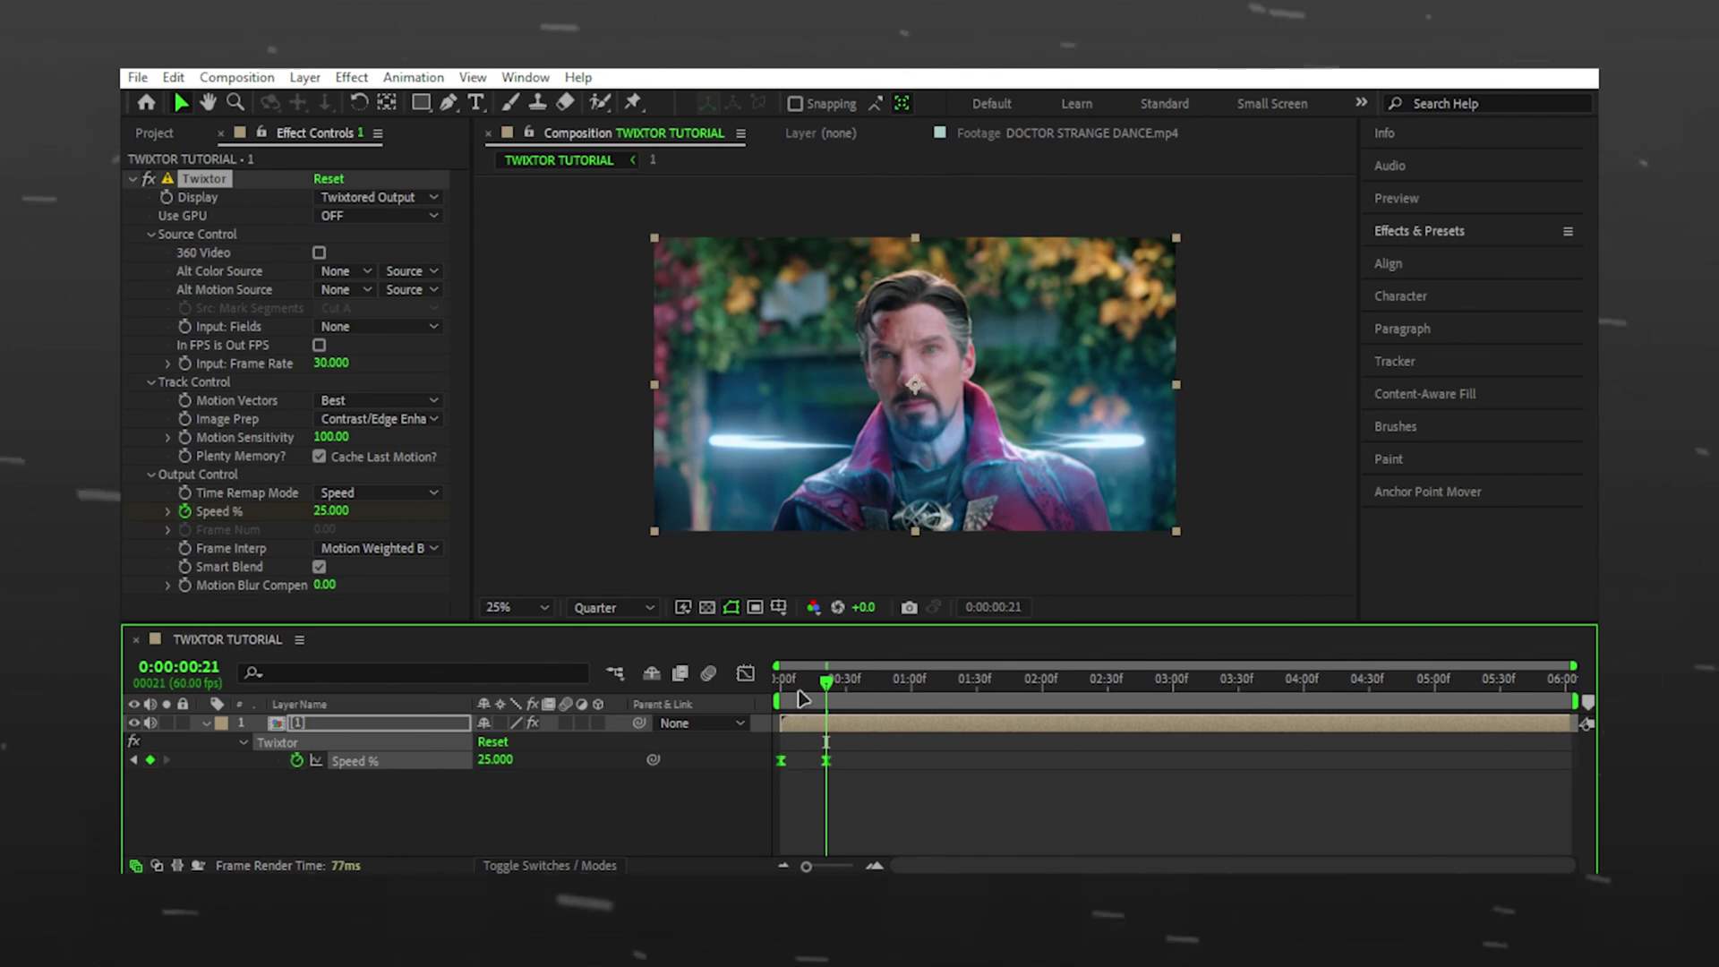
left_click_drag(824, 682, 779, 685)
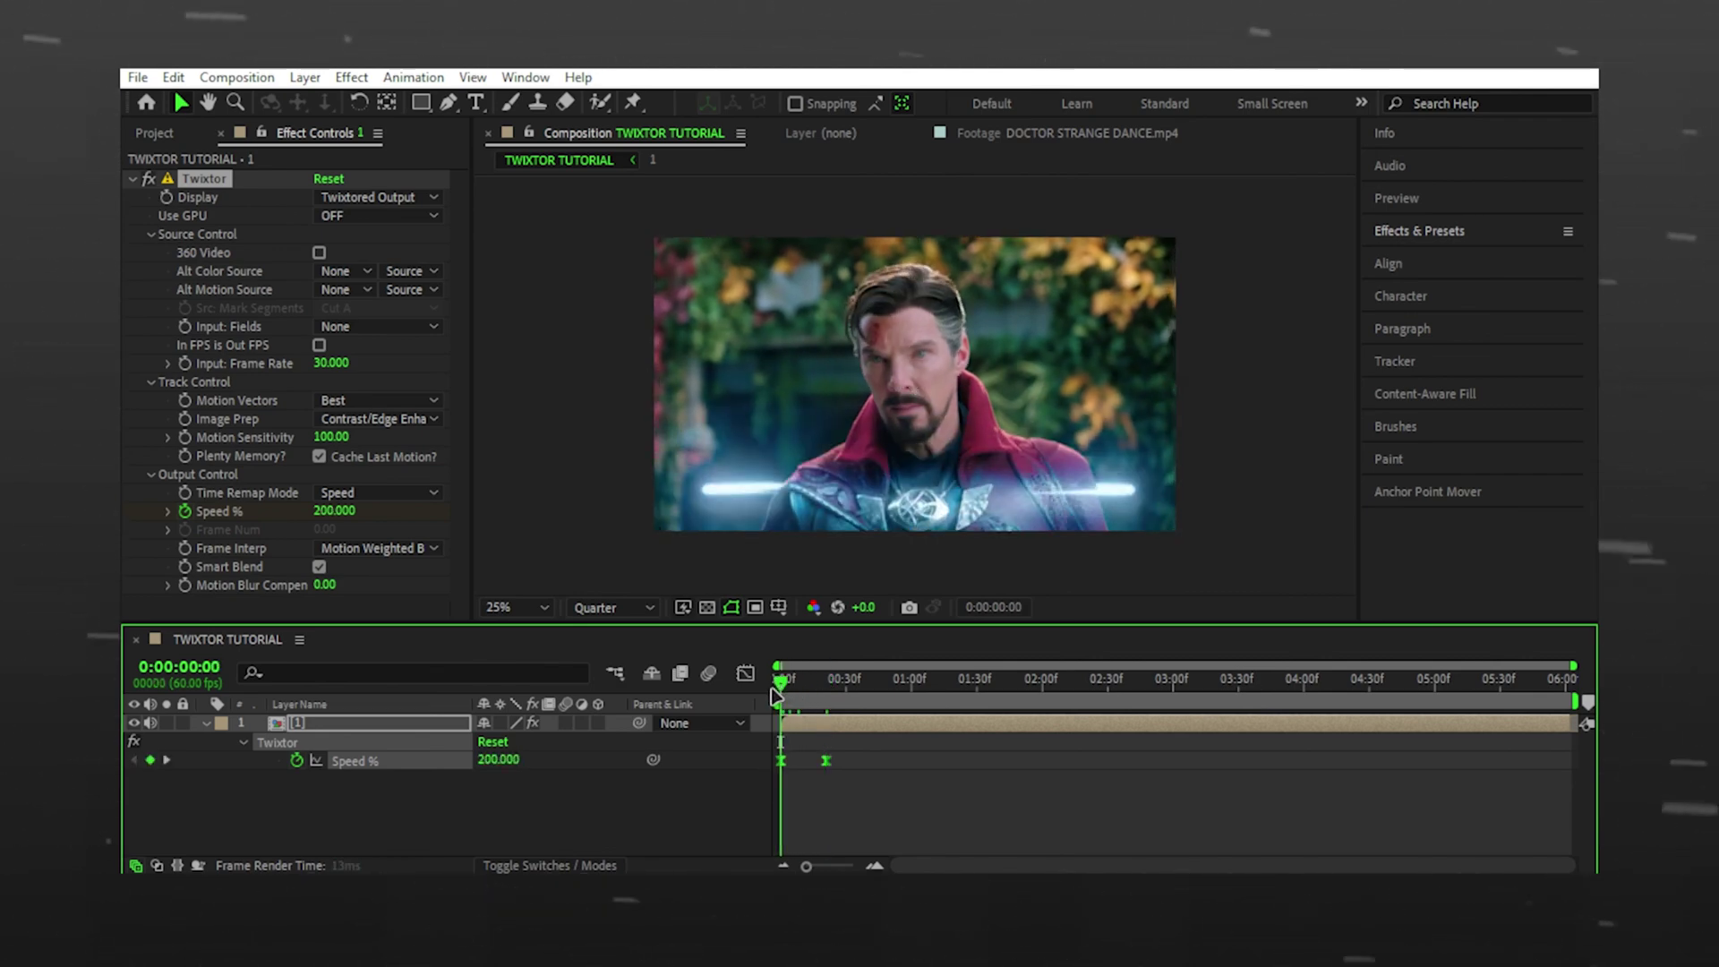
key("space")
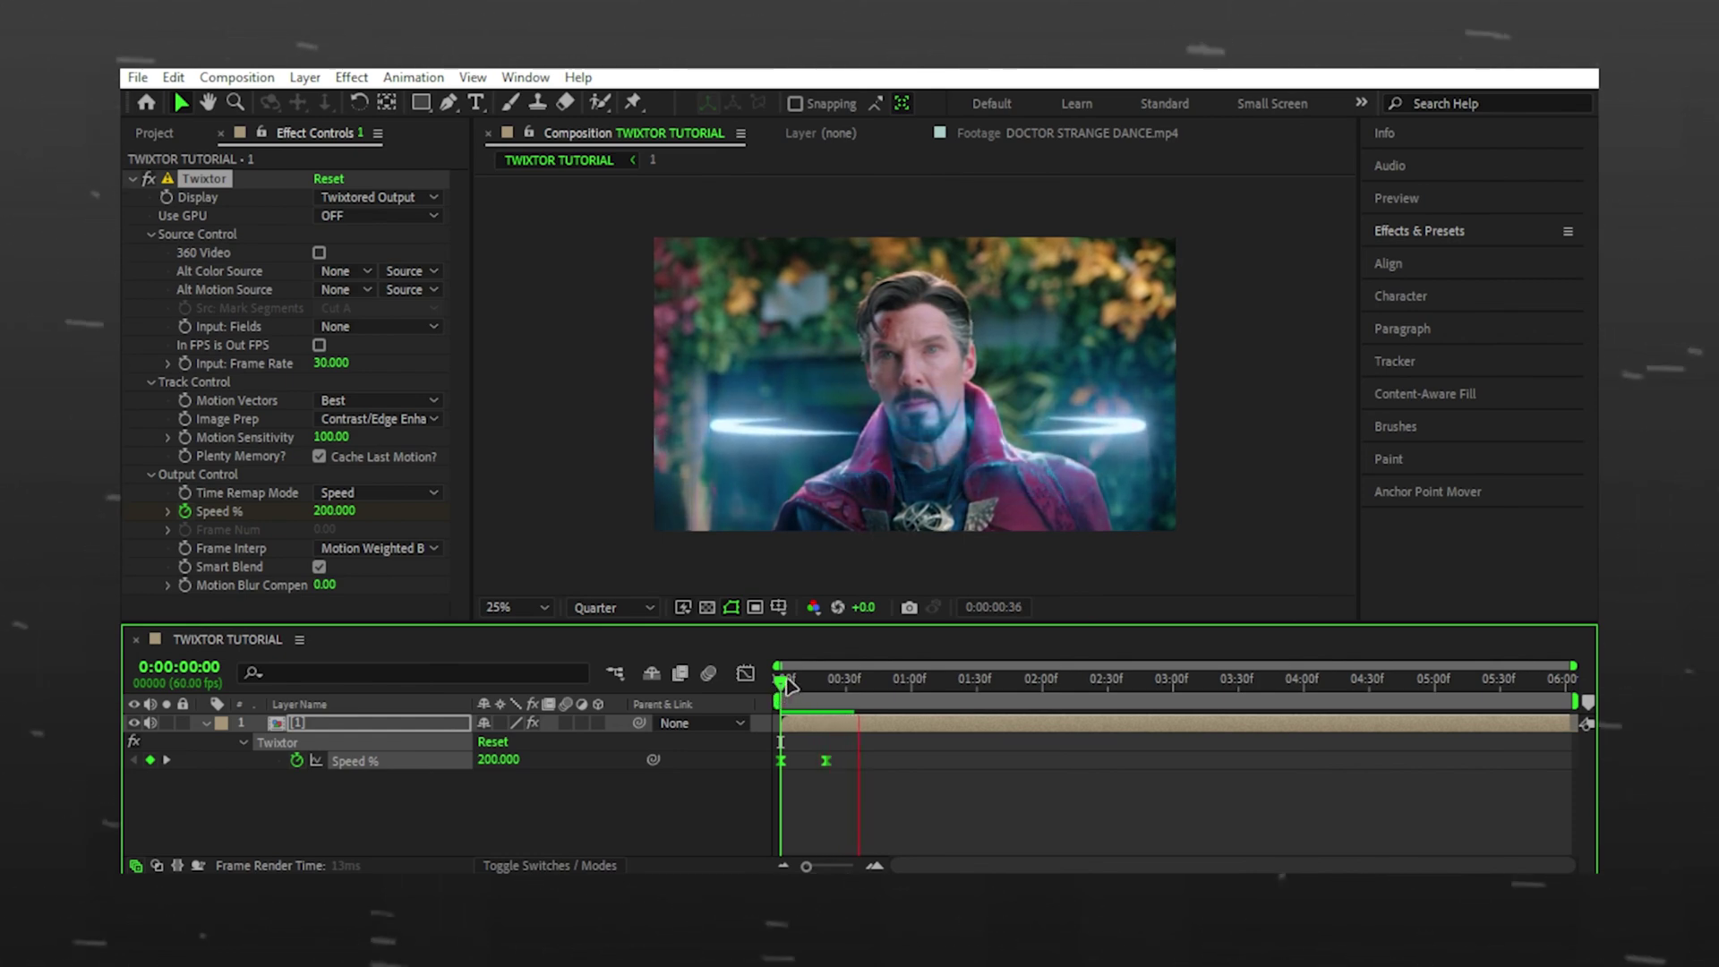
- Replay and scrub the ramp preview, then slide the video 1 clip earlier in composition '1'
key("space")
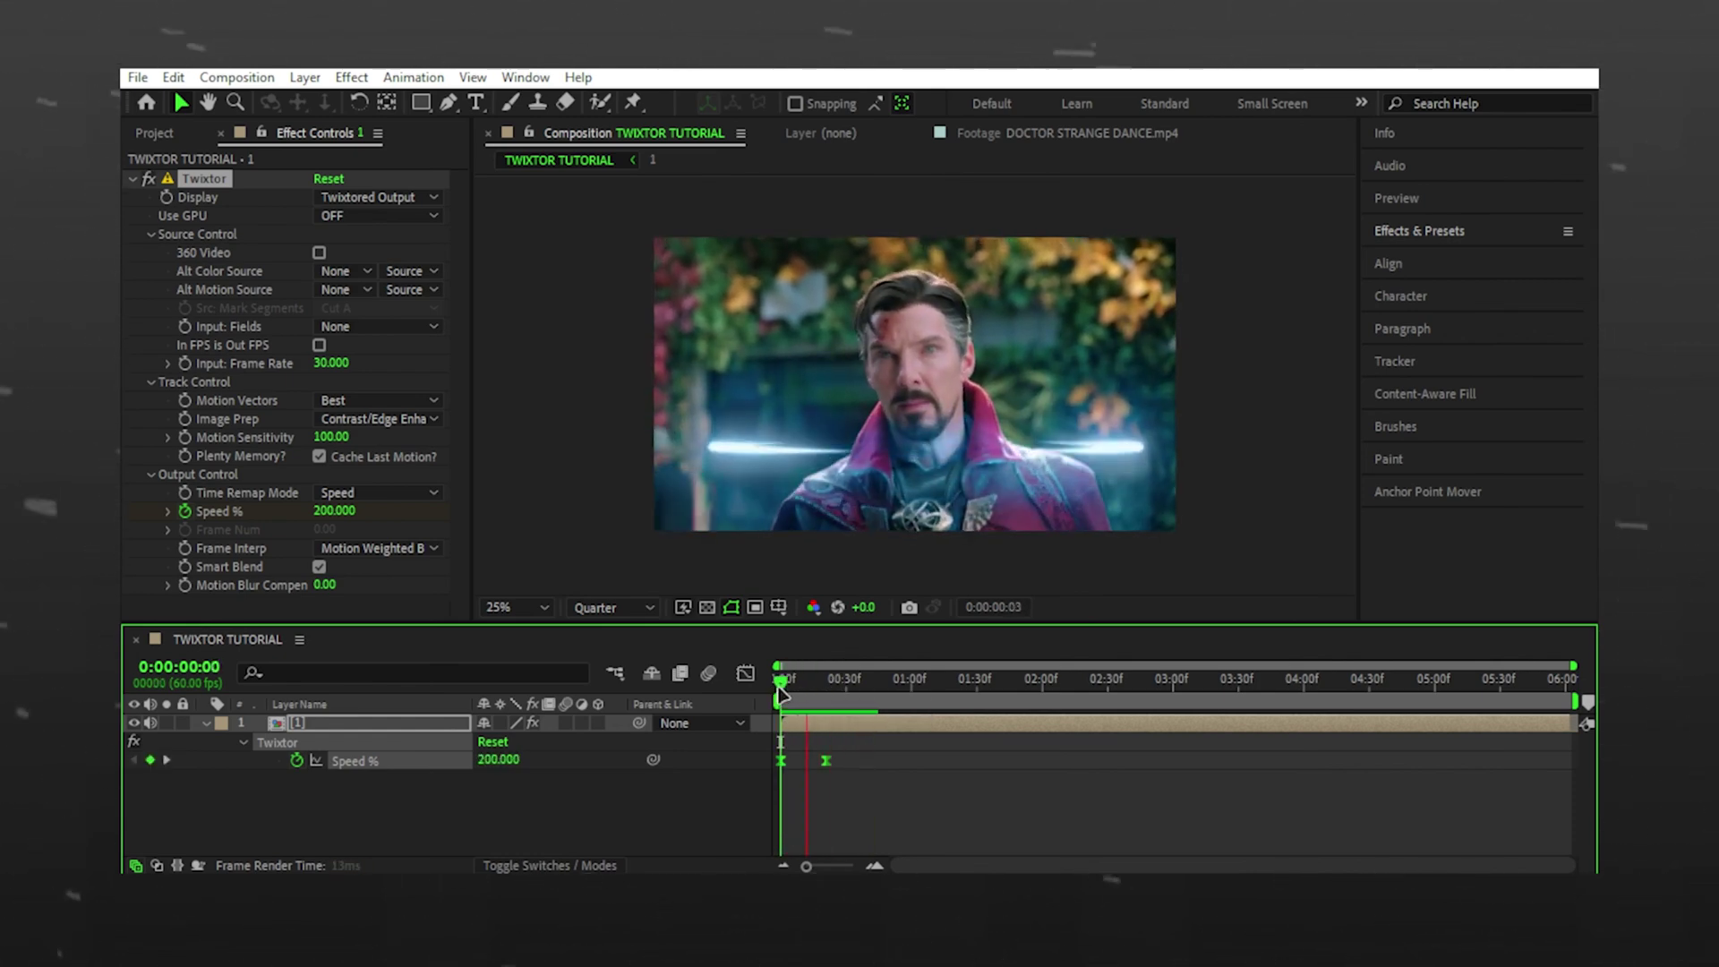
key("space")
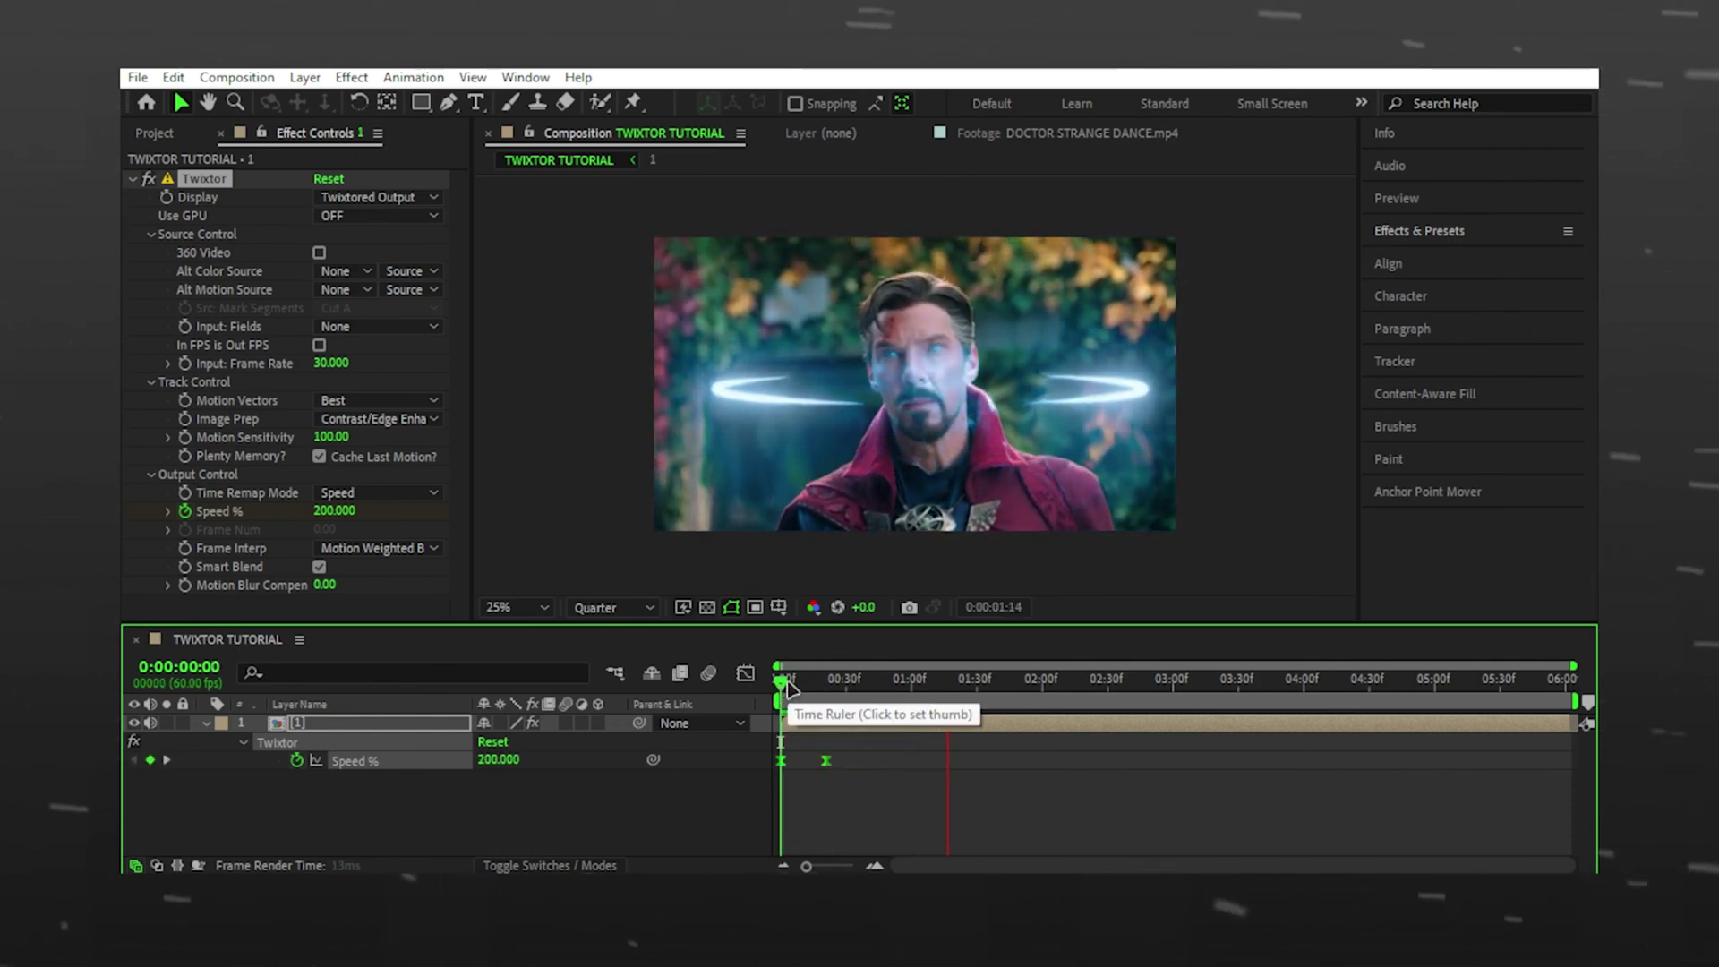
mouse_move(783, 679)
left_mouse_down()
mouse_move(823, 680)
mouse_move(815, 699)
mouse_move(784, 699)
left_mouse_up()
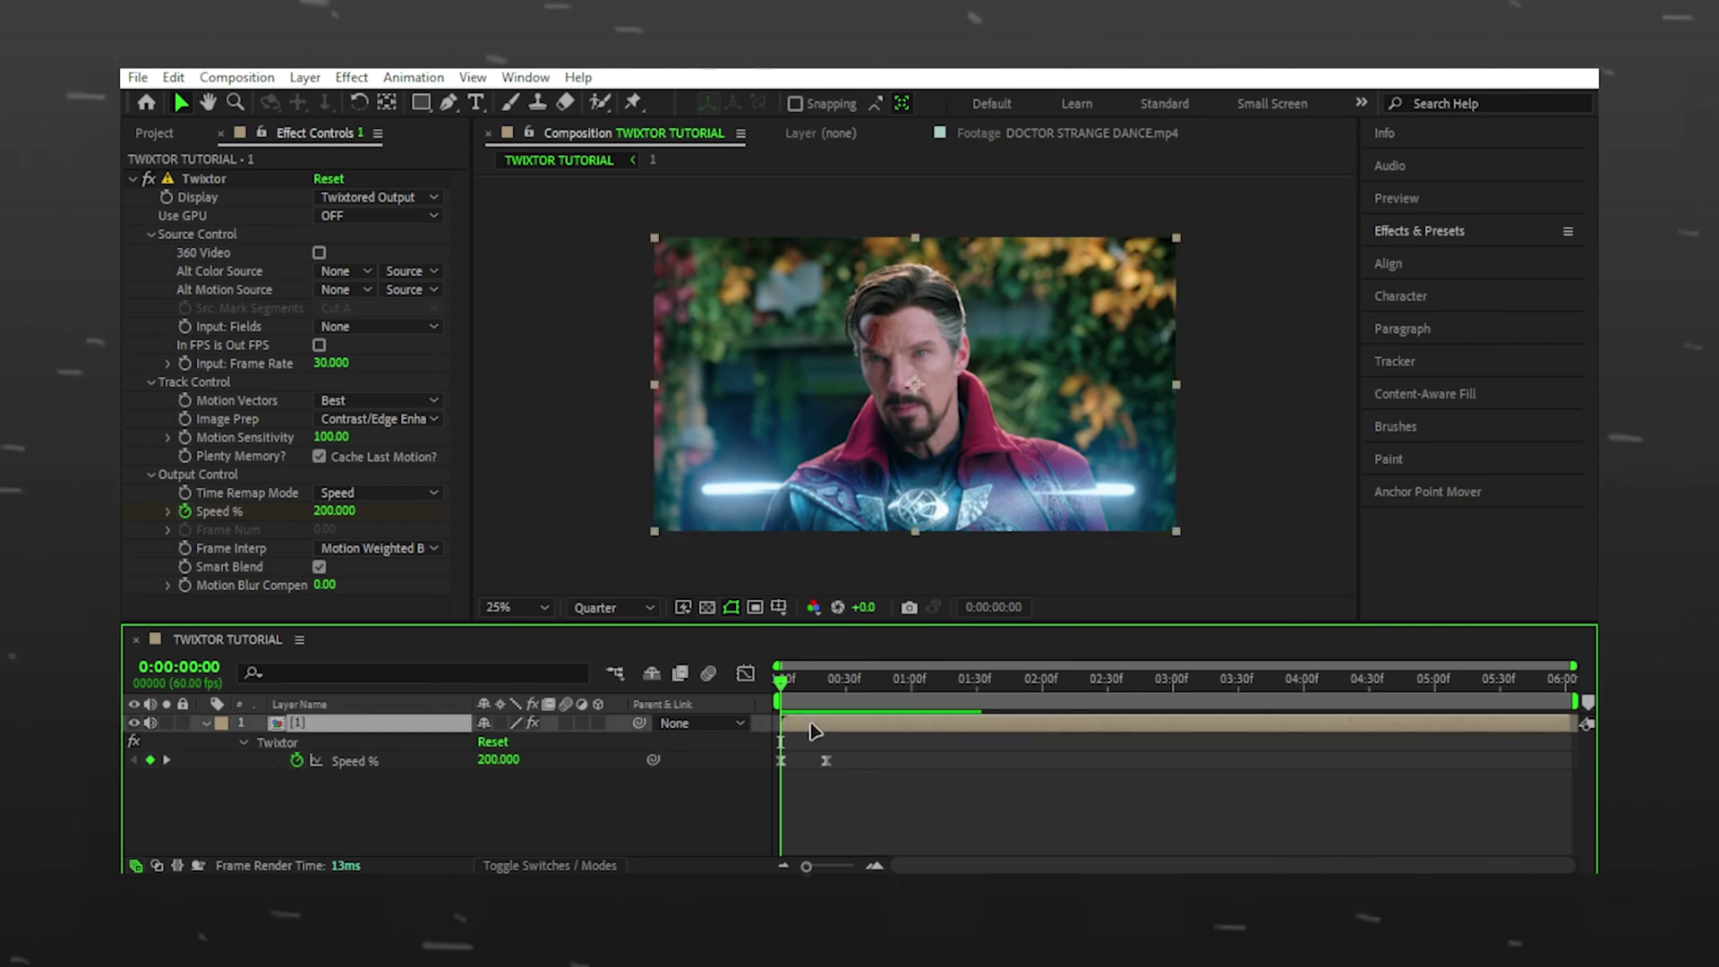
left_click_drag(947, 727, 860, 726)
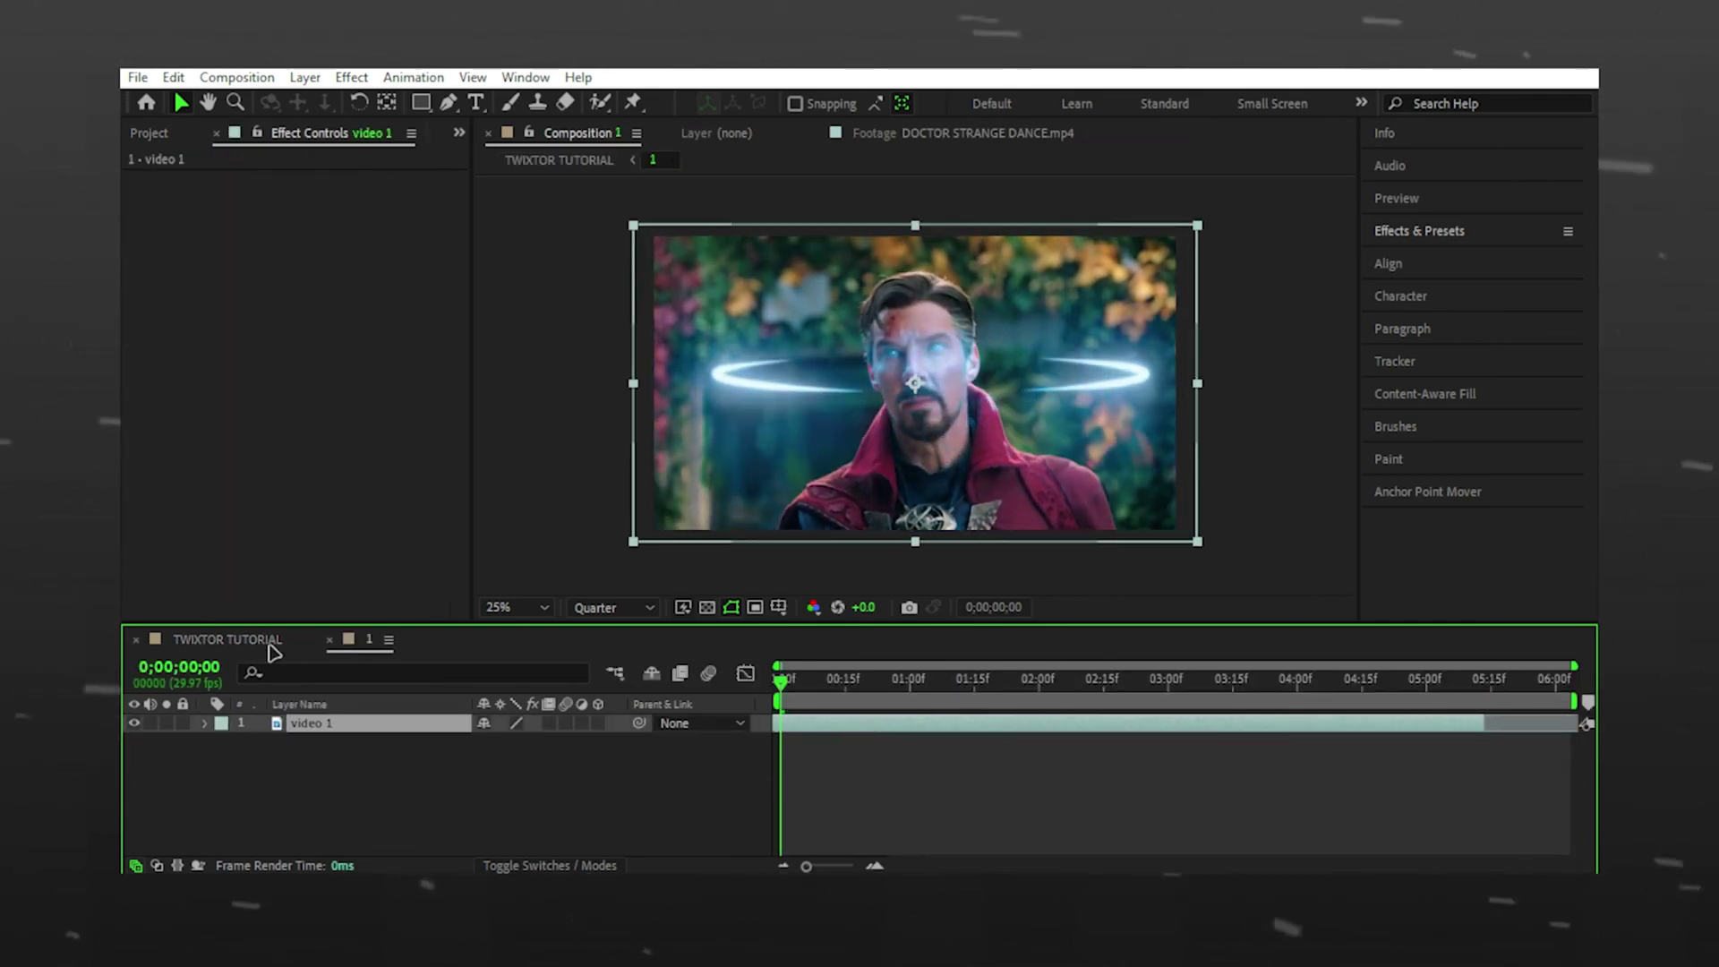
- Return to TWIXTOR TUTORIAL, then play, stop, and replay the slow-motion preview
left_click(228, 640)
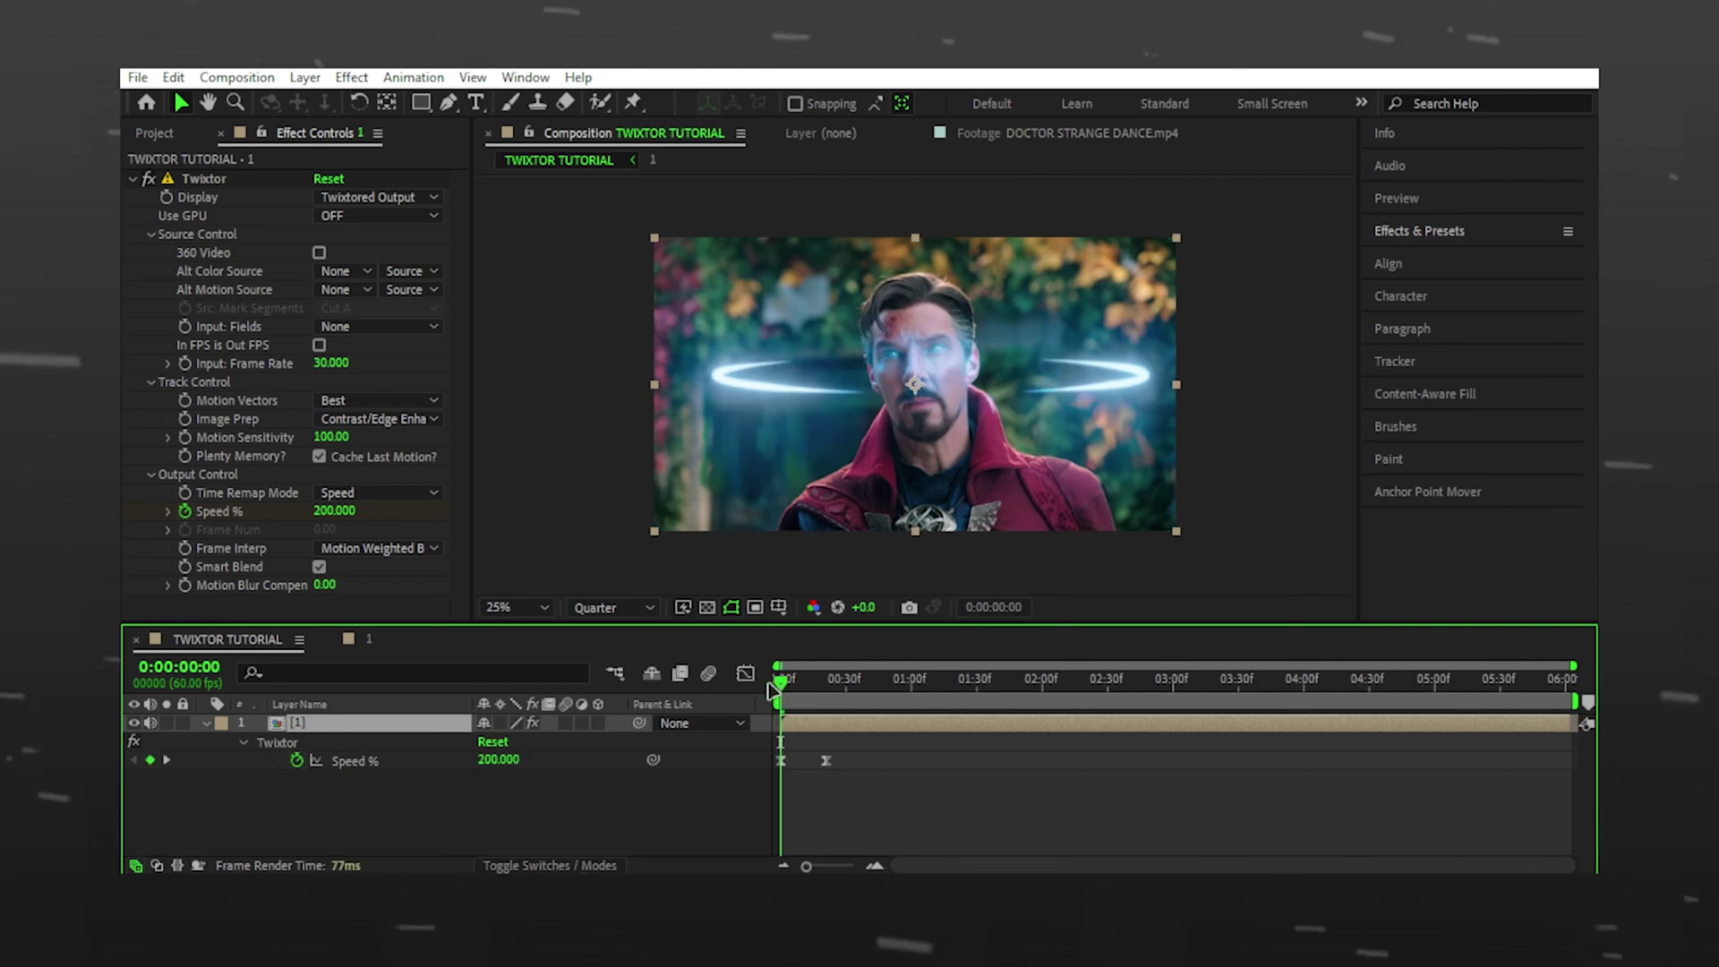
key("space")
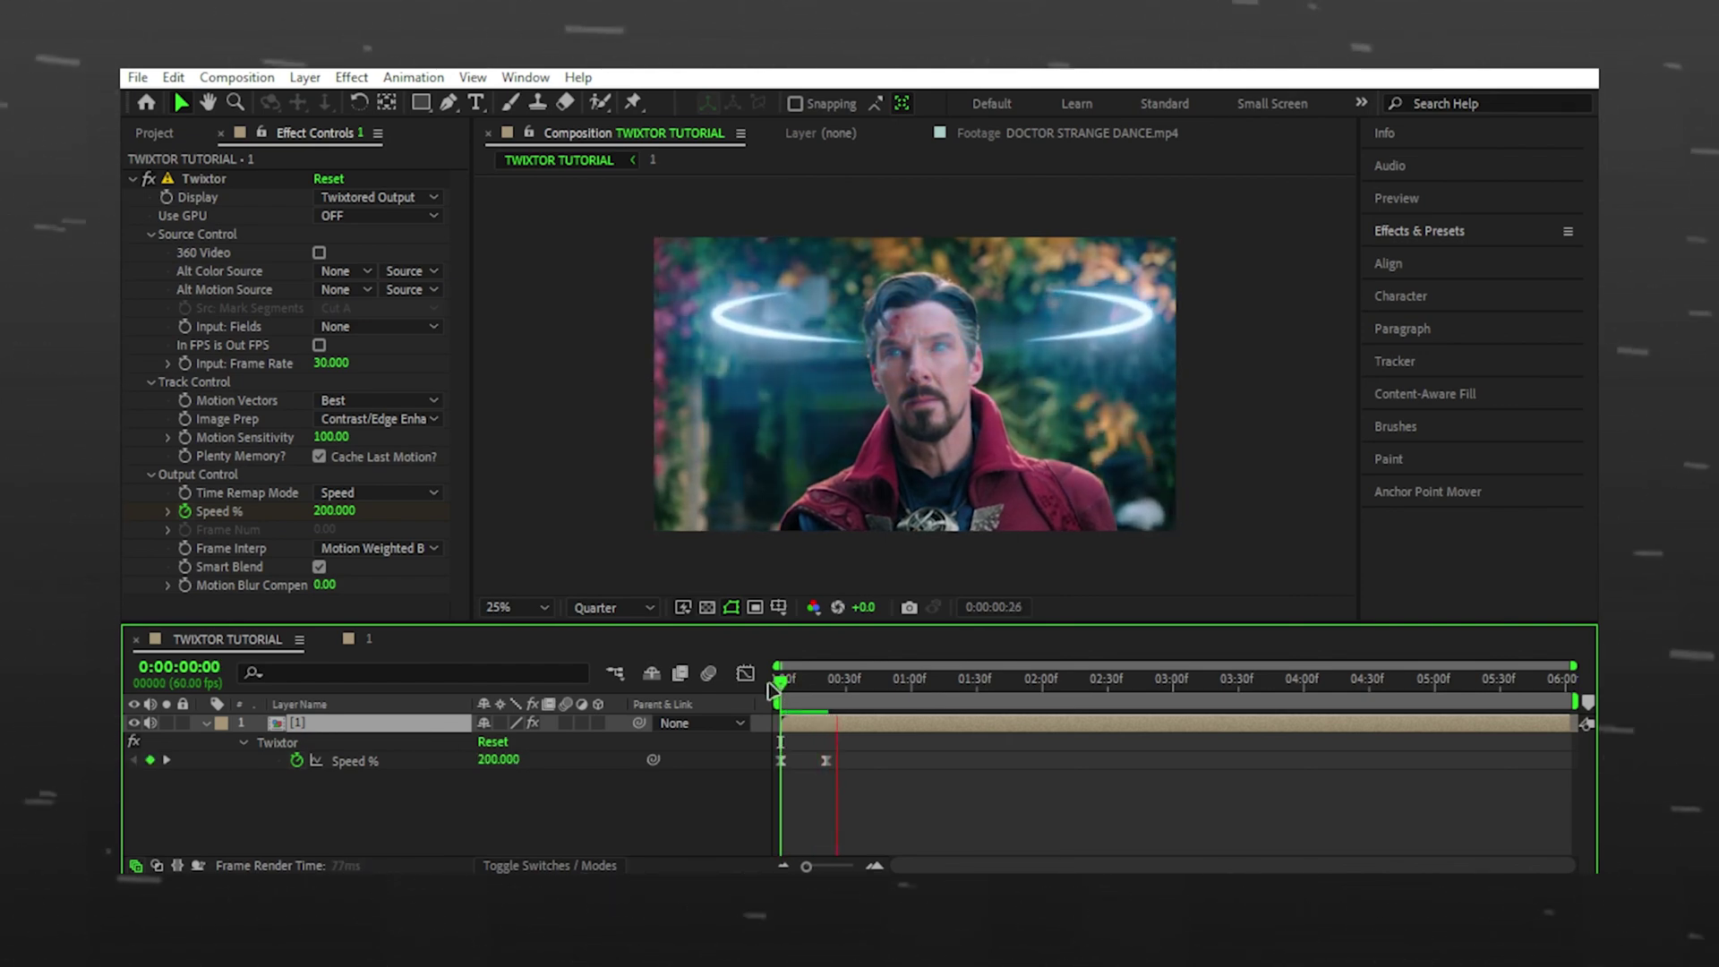
key("space")
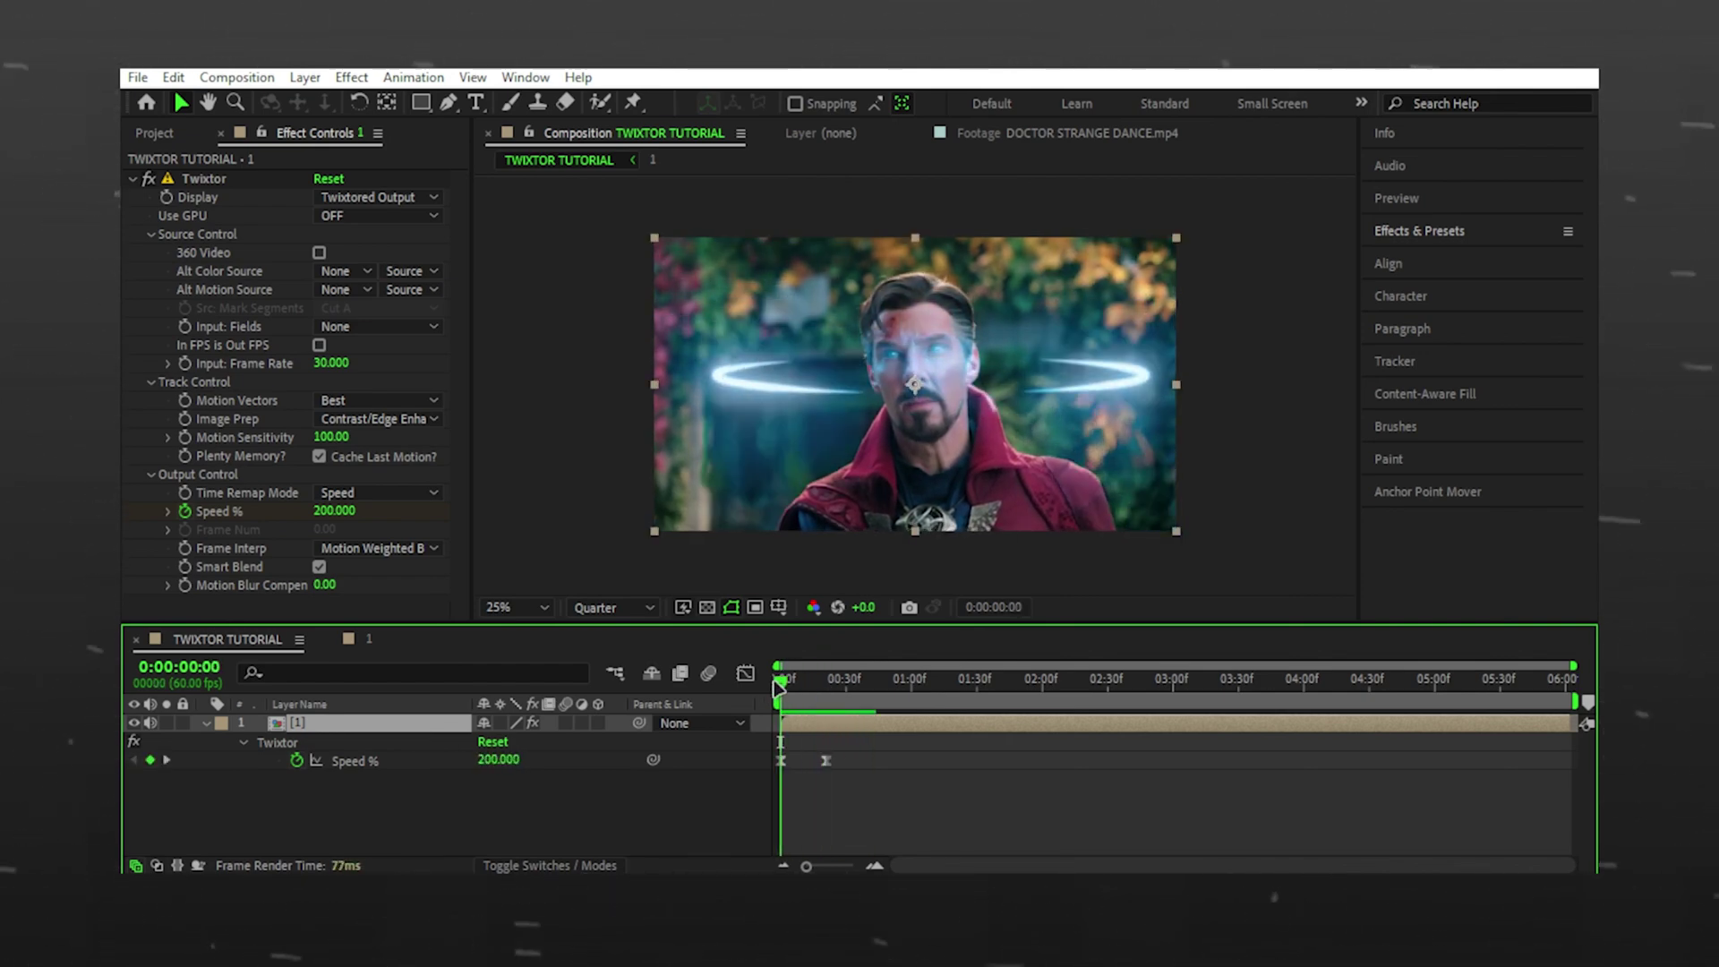
key("space")
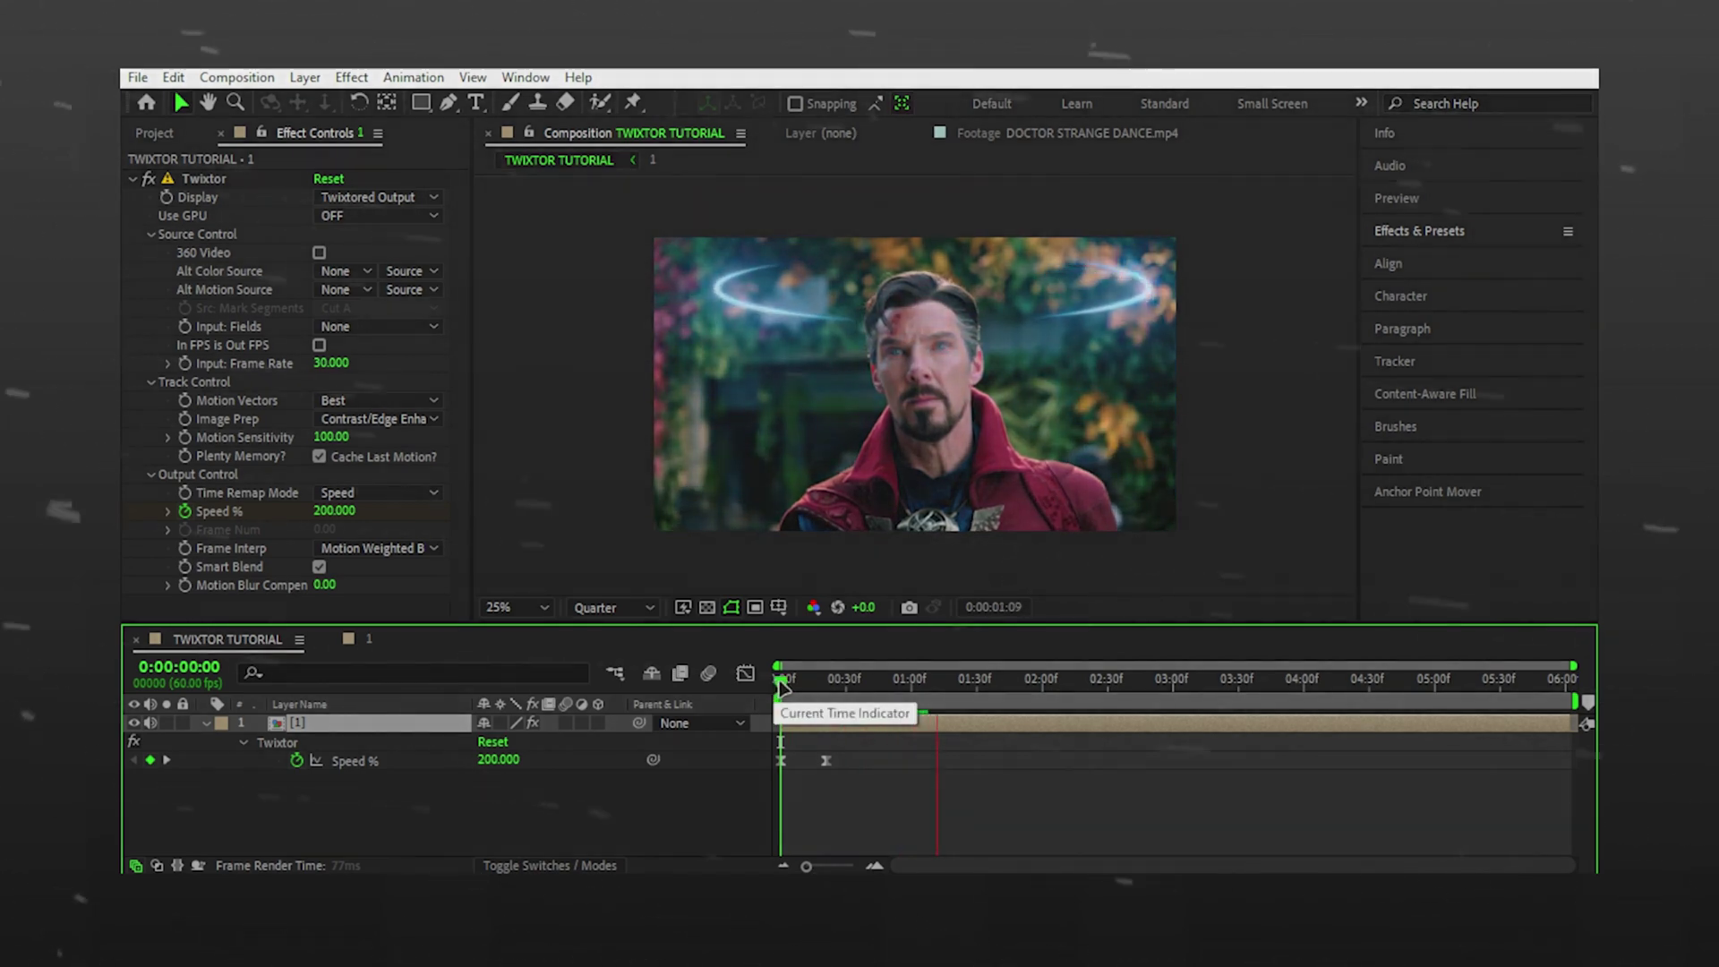